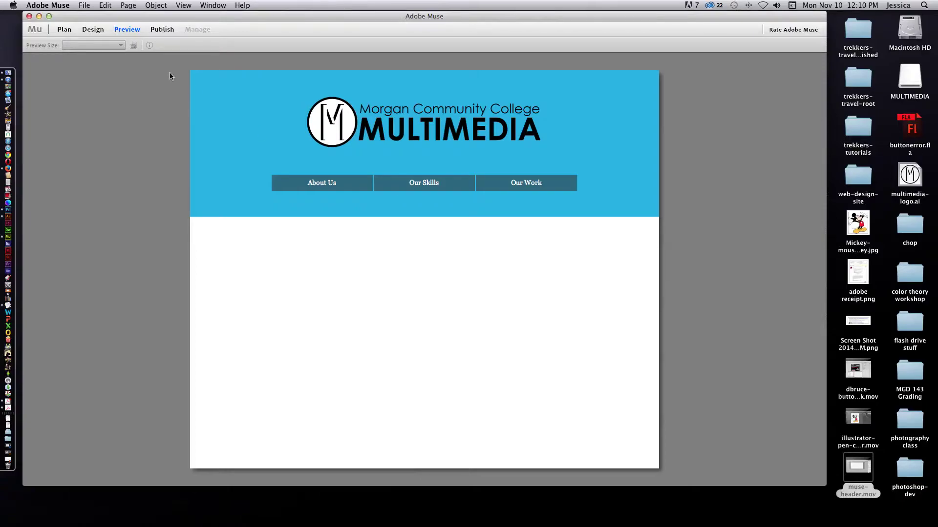
Switch from Preview back to Design mode to edit the A-Master page
{"action": "left_click", "coordinate": [94, 29]}
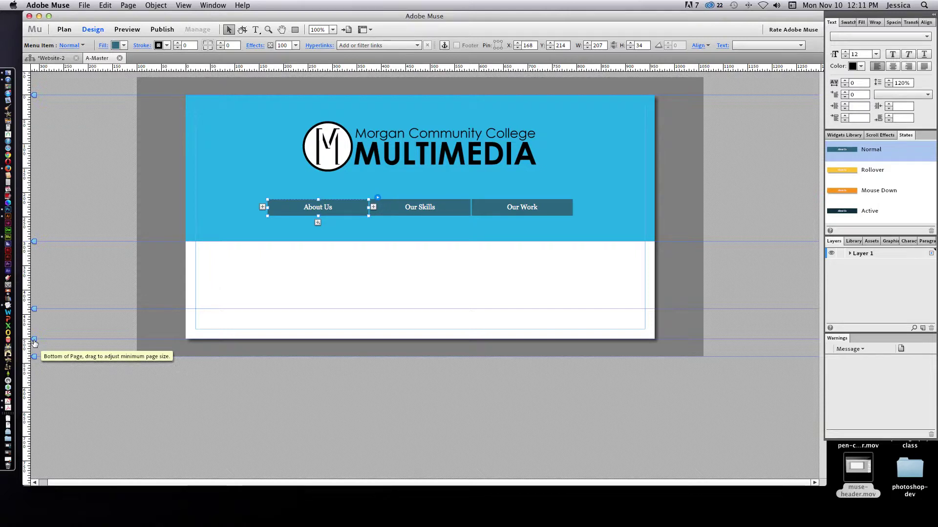
Extend the master page's bottom edge downward and lower the footer boundary on the ruler
{"action": "left_click_drag", "start_coordinate": [35, 340], "coordinate": [35, 439]}
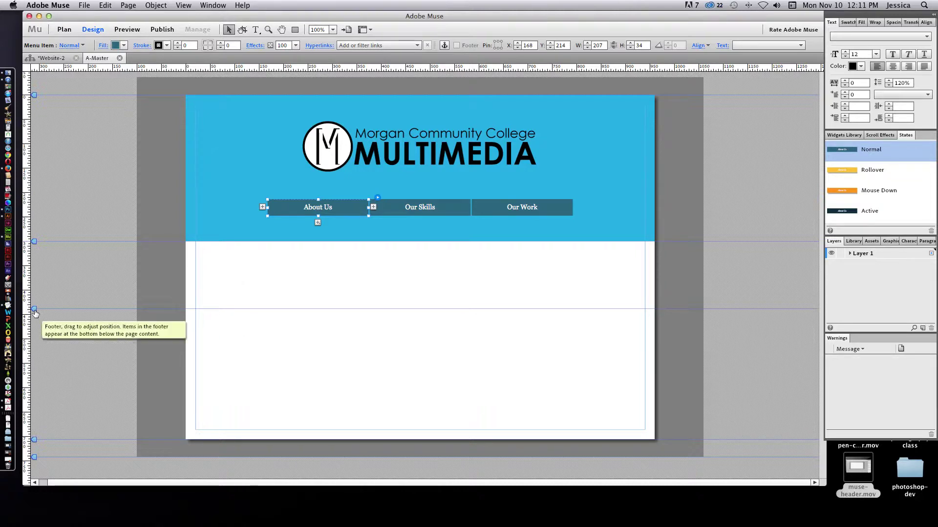
{"action": "left_click_drag", "start_coordinate": [34, 309], "coordinate": [41, 375]}
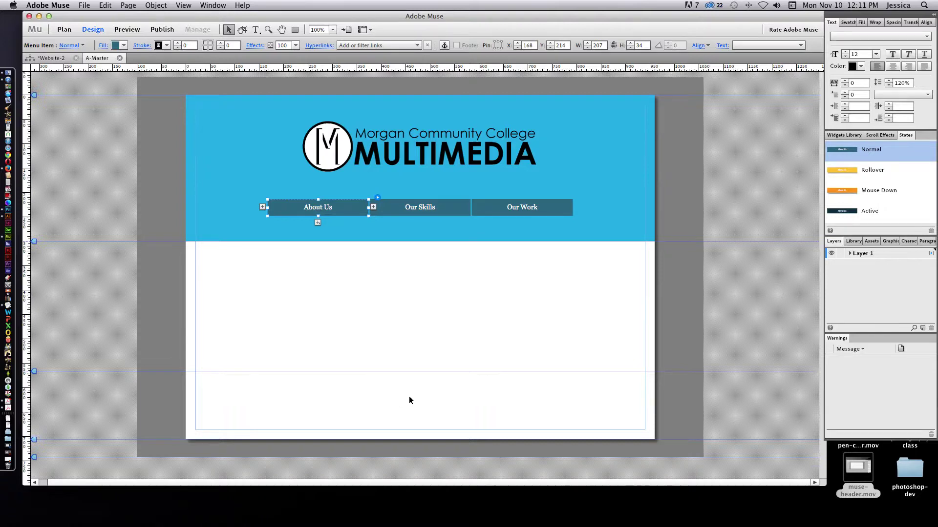
{"action": "left_click", "coordinate": [353, 314]}
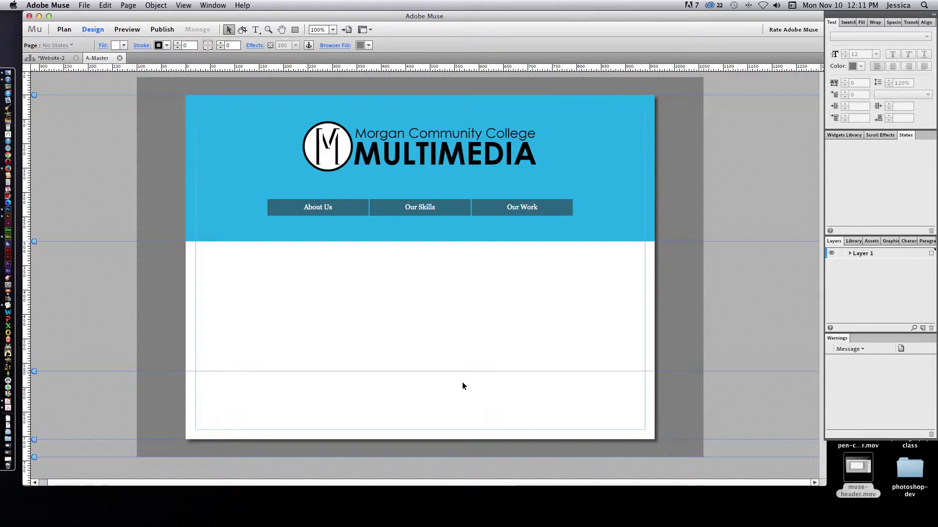
Place all seven PNG icons from the social-icons folder with File > Place
{"action": "left_click", "coordinate": [83, 6]}
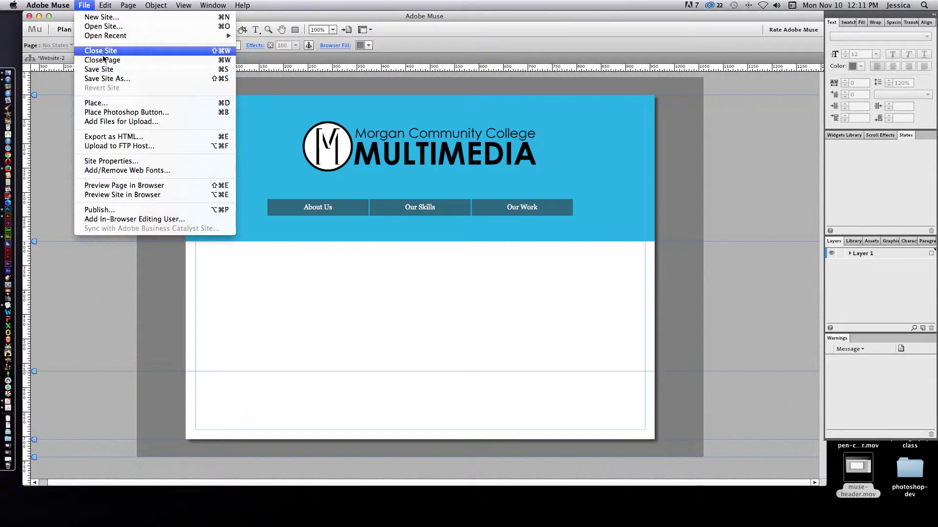
{"action": "left_click", "coordinate": [92, 103]}
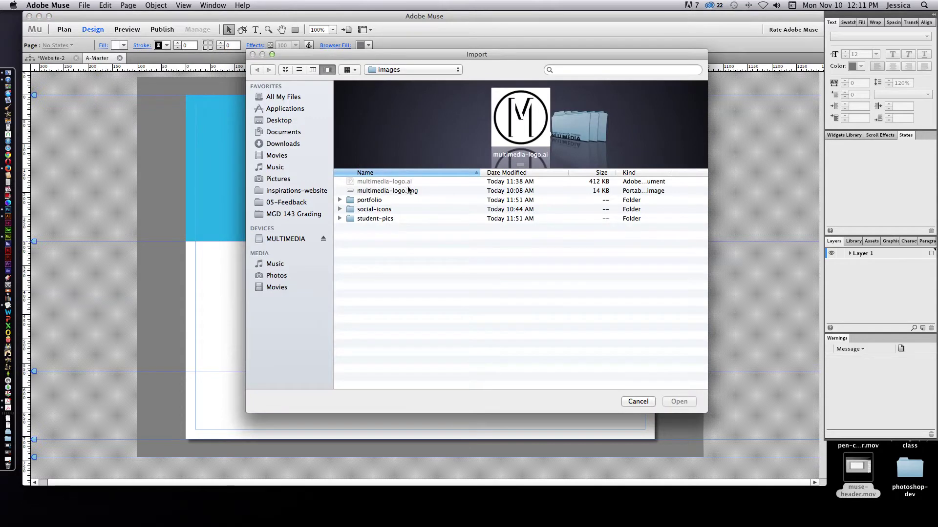
{"action": "left_click", "coordinate": [371, 210]}
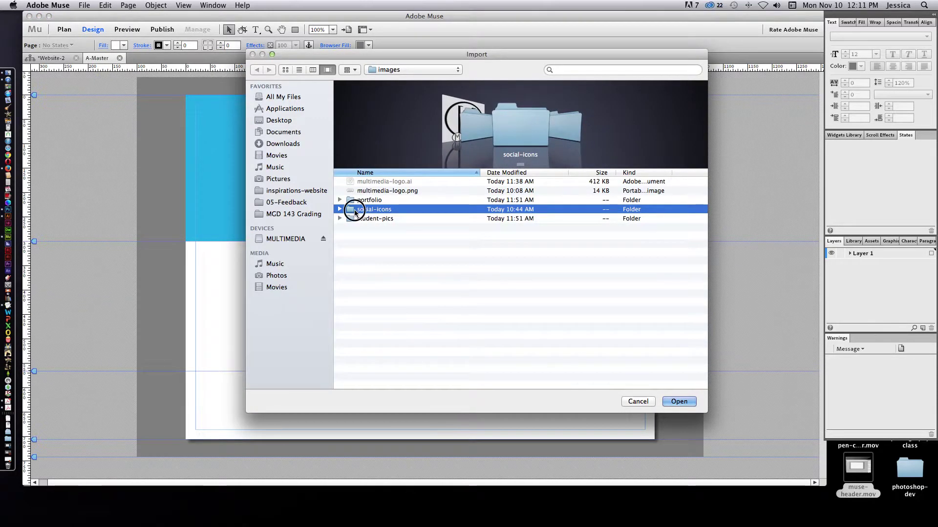
{"action": "double_click", "coordinate": [354, 211]}
{"action": "left_click_drag", "start_coordinate": [520, 165], "coordinate": [522, 238]}
{"action": "left_click", "coordinate": [403, 256]}
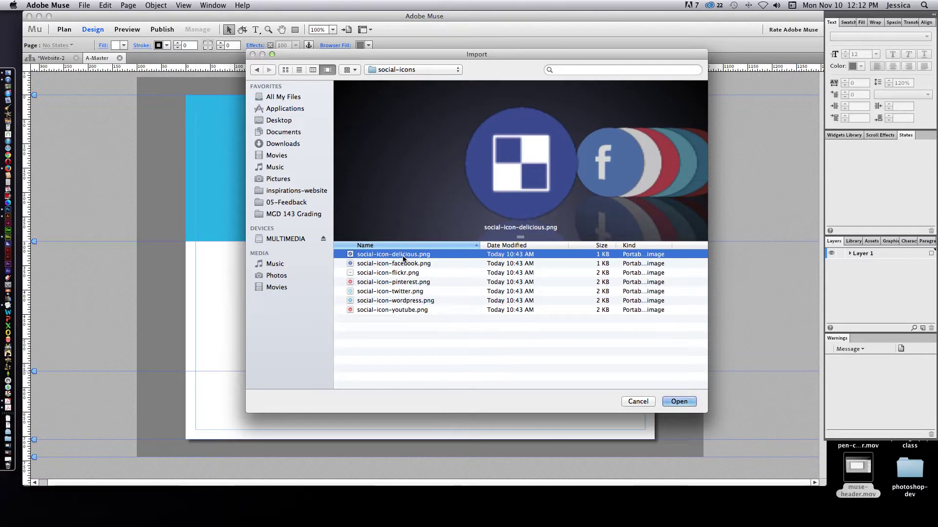
{"action": "key", "text": "Down"}
{"action": "key", "text": "Down"}
{"action": "key", "text": "Down"}
{"action": "key", "text": "Down"}
{"action": "key", "text": "Down"}
{"action": "key", "text": "Down"}
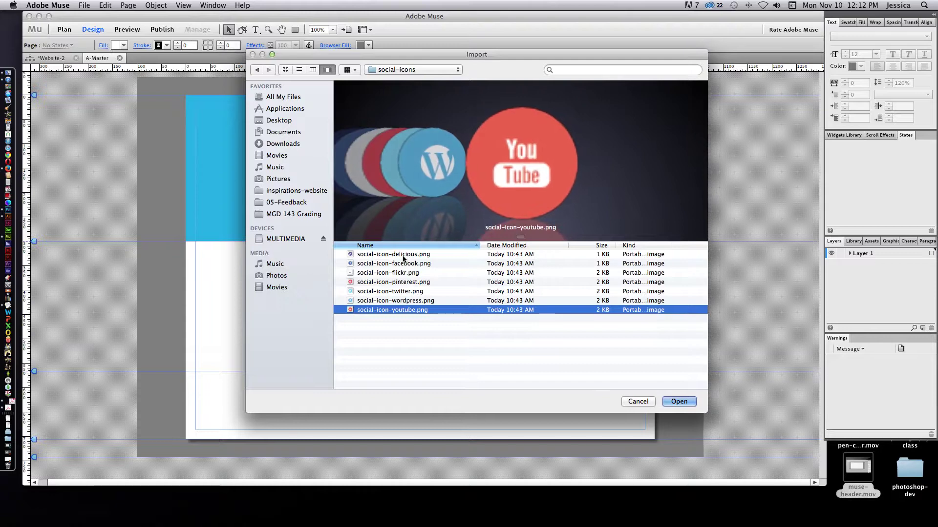
{"action": "left_click", "coordinate": [386, 324]}
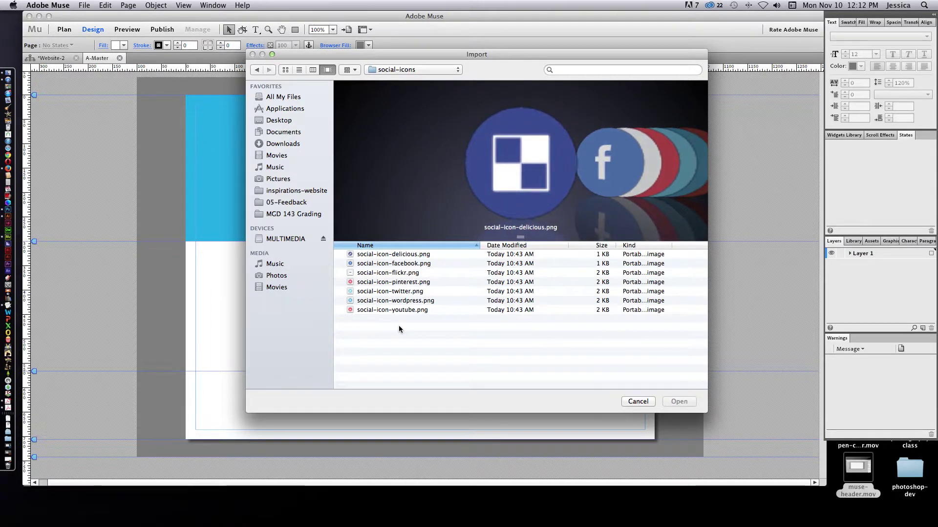
{"action": "left_click_drag", "start_coordinate": [399, 326], "coordinate": [391, 252]}
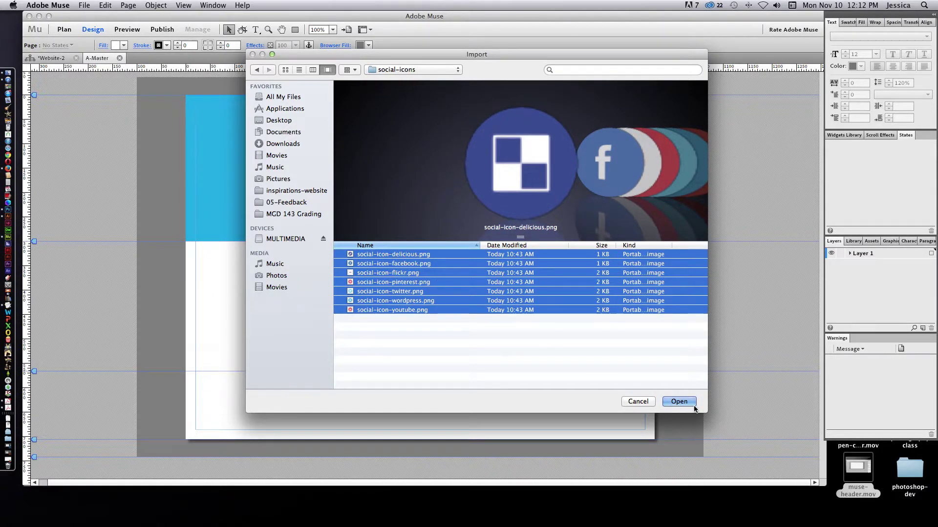
{"action": "left_click", "coordinate": [693, 405]}
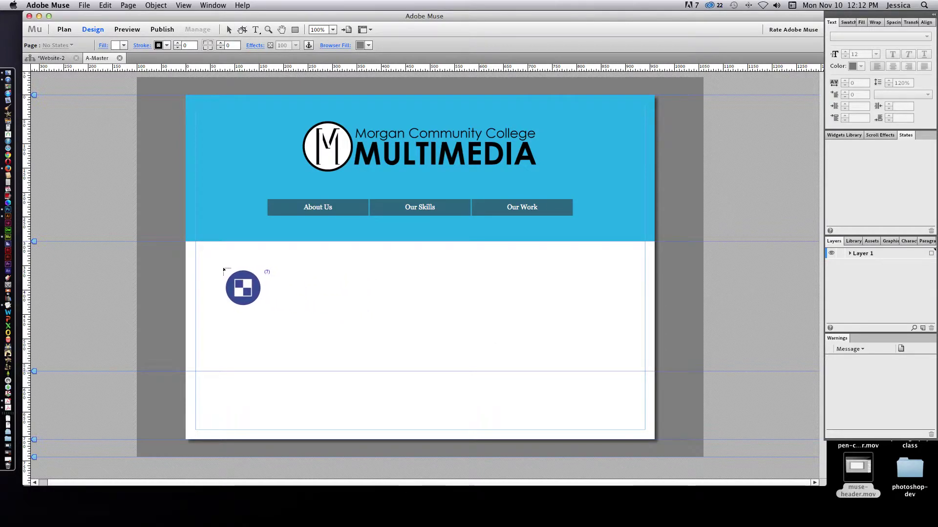
Drop the Delicious, Facebook, Flickr, Pinterest, Twitter, WordPress and YouTube icons in a row below the header
{"action": "left_click", "coordinate": [220, 268]}
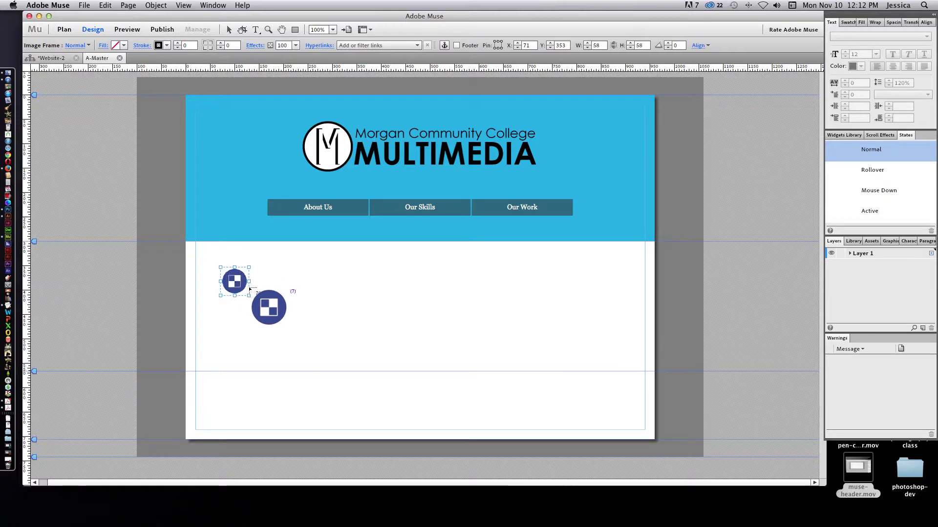
{"action": "mouse_move", "coordinate": [252, 297]}
{"action": "left_mouse_down"}
{"action": "mouse_move", "coordinate": [243, 293]}
{"action": "mouse_move", "coordinate": [317, 285]}
{"action": "left_mouse_up"}
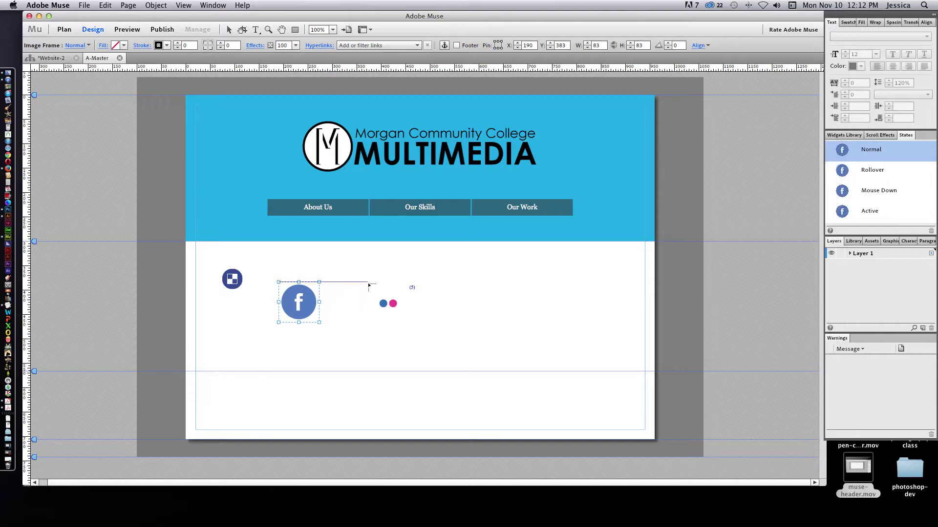
{"action": "left_click", "coordinate": [367, 282]}
{"action": "left_click", "coordinate": [422, 284]}
{"action": "left_click", "coordinate": [492, 289]}
{"action": "left_click", "coordinate": [549, 289]}
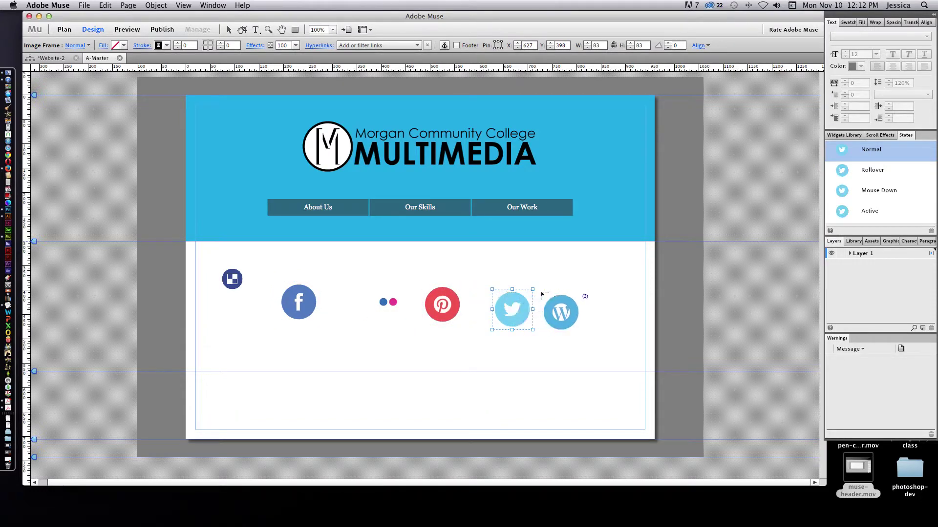
{"action": "left_click", "coordinate": [609, 275]}
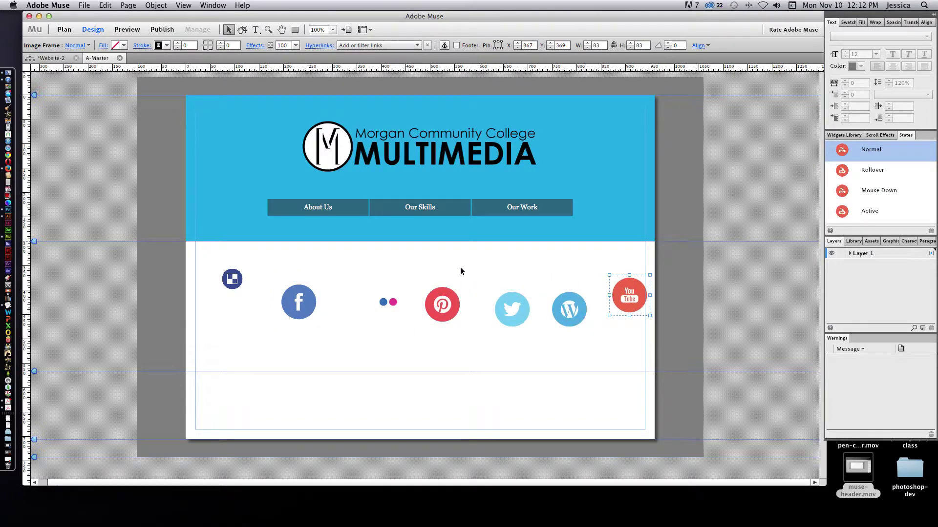
{"action": "left_click", "coordinate": [236, 276]}
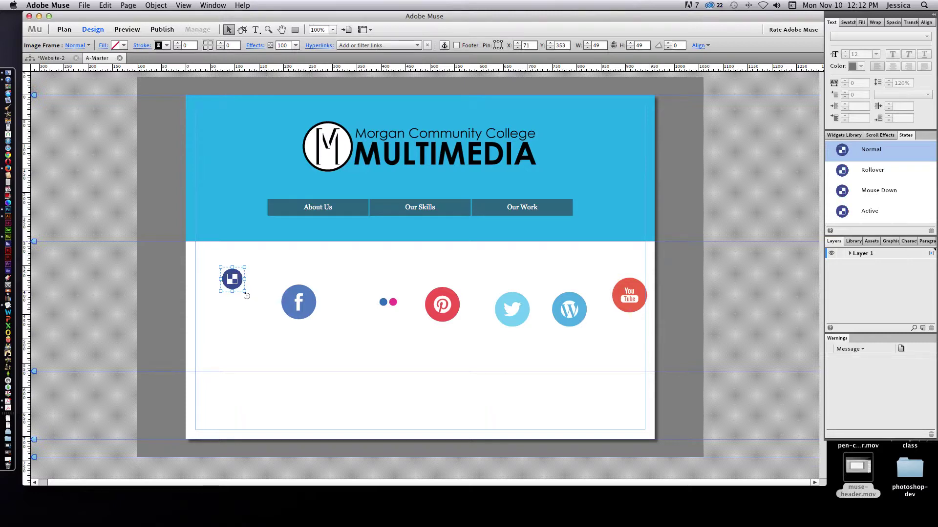
Resize the Delicious icon and shrink the Facebook and Flickr icons to about 58 px
{"action": "left_click_drag", "start_coordinate": [244, 291], "coordinate": [248, 296]}
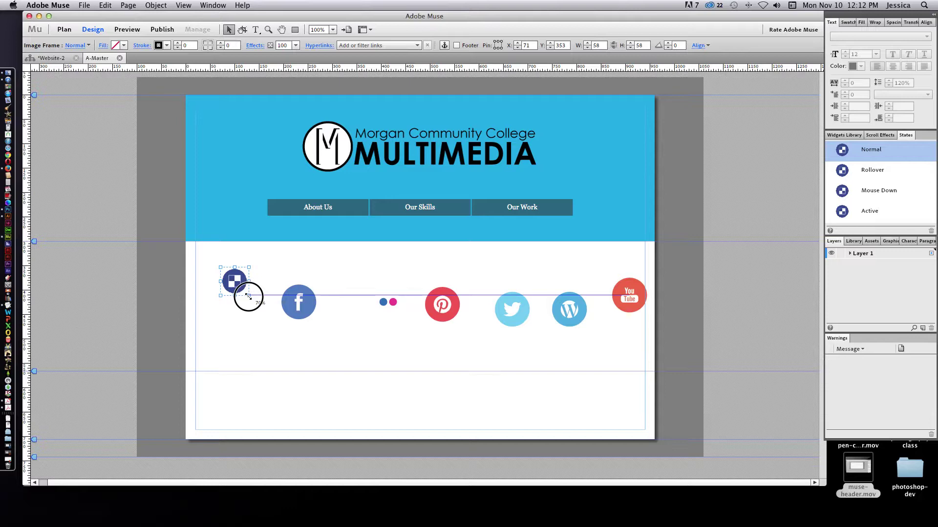
{"action": "mouse_move", "coordinate": [248, 296]}
{"action": "left_mouse_down"}
{"action": "mouse_move", "coordinate": [256, 314]}
{"action": "mouse_move", "coordinate": [239, 286]}
{"action": "mouse_move", "coordinate": [232, 311]}
{"action": "mouse_move", "coordinate": [248, 293]}
{"action": "left_mouse_up"}
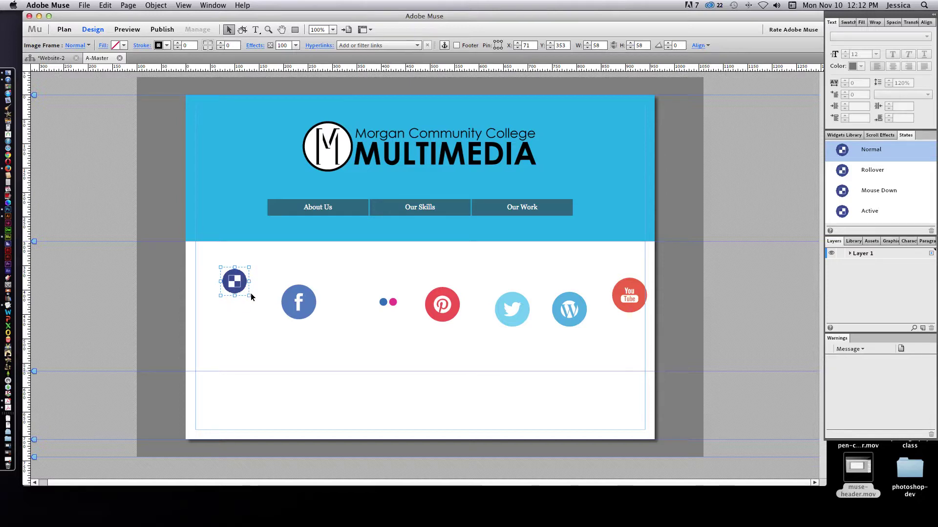
{"action": "left_click", "coordinate": [299, 306]}
{"action": "left_click_drag", "start_coordinate": [319, 322], "coordinate": [292, 278]}
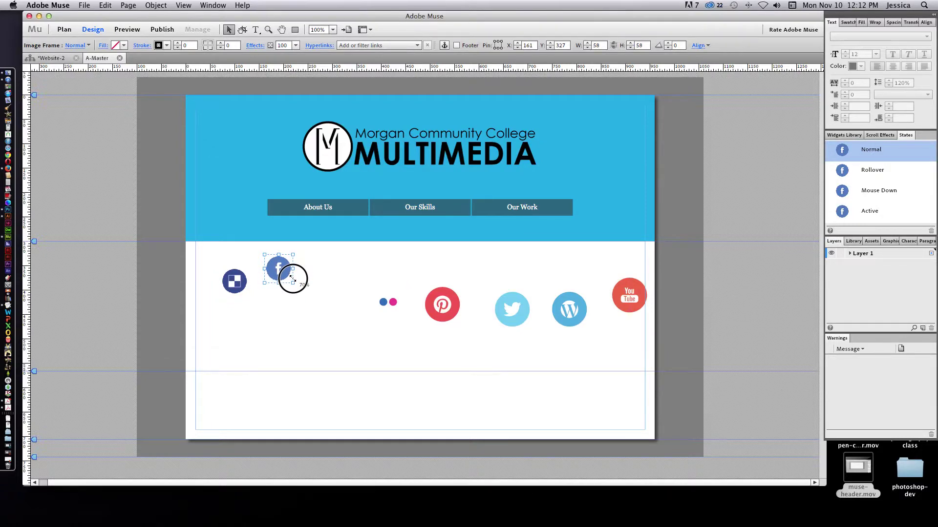
{"action": "left_click_drag", "start_coordinate": [292, 279], "coordinate": [292, 278]}
{"action": "left_click", "coordinate": [389, 304]}
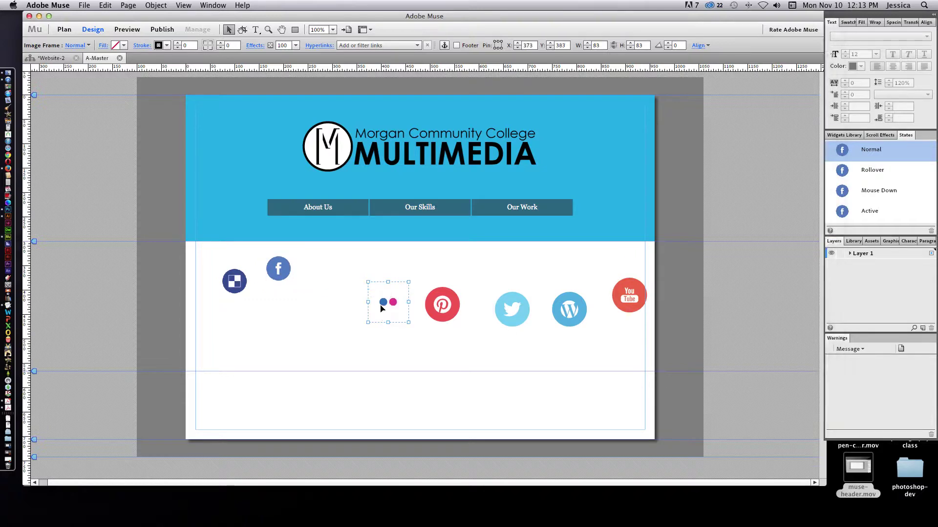
{"action": "left_click_drag", "start_coordinate": [407, 320], "coordinate": [335, 285]}
Shrink Pinterest, Twitter, WordPress and YouTube to about 58 px, moving Flickr beside Pinterest
{"action": "left_click", "coordinate": [459, 313]}
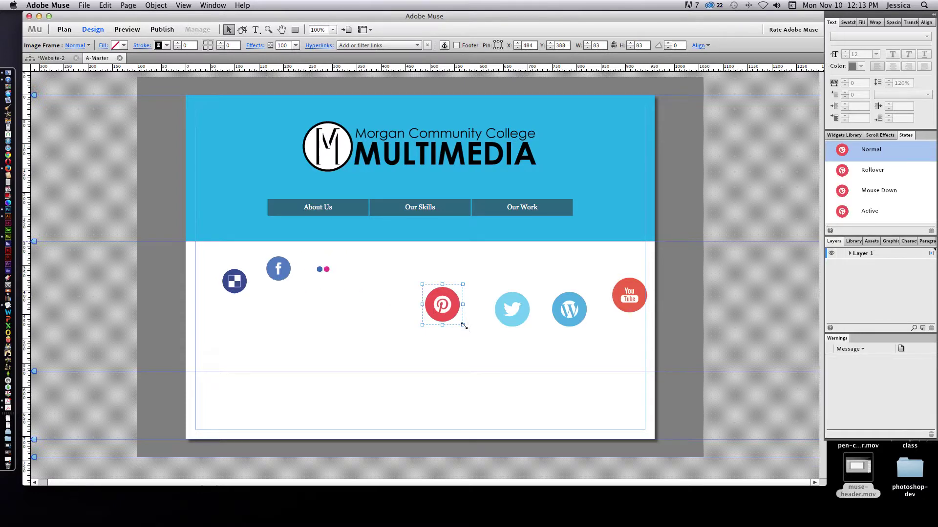
{"action": "left_click_drag", "start_coordinate": [463, 325], "coordinate": [444, 312]}
{"action": "left_click_drag", "start_coordinate": [332, 276], "coordinate": [413, 317]}
{"action": "left_click", "coordinate": [513, 310]}
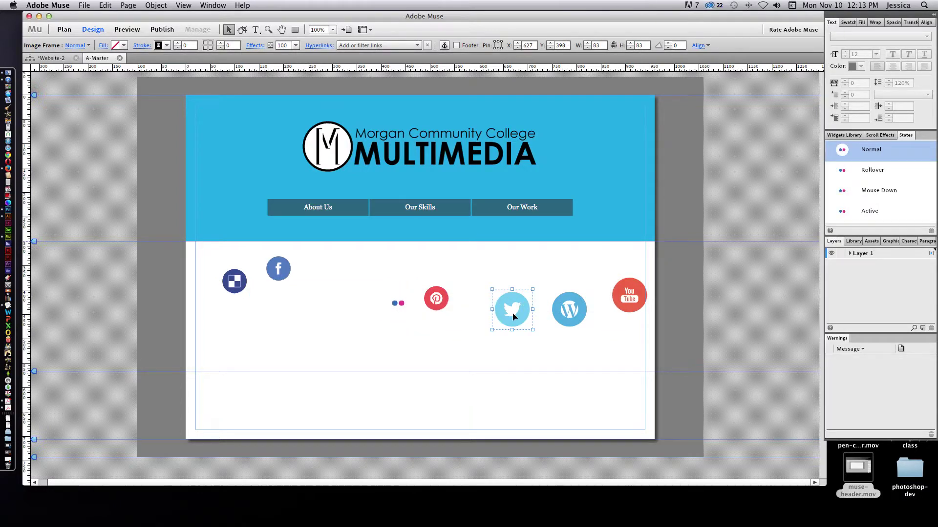
{"action": "left_click_drag", "start_coordinate": [530, 327], "coordinate": [519, 316]}
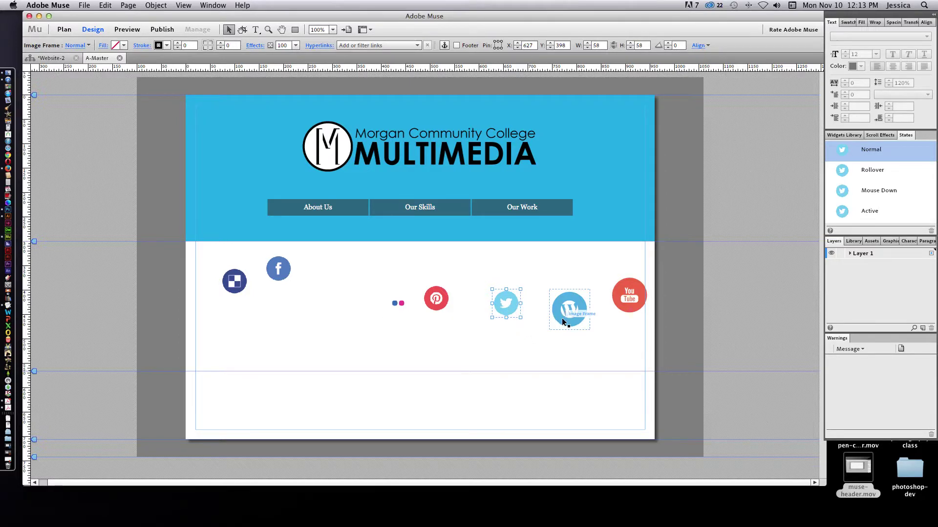
{"action": "left_click", "coordinate": [566, 309]}
{"action": "left_click_drag", "start_coordinate": [592, 329], "coordinate": [574, 318]}
{"action": "left_click", "coordinate": [618, 302]}
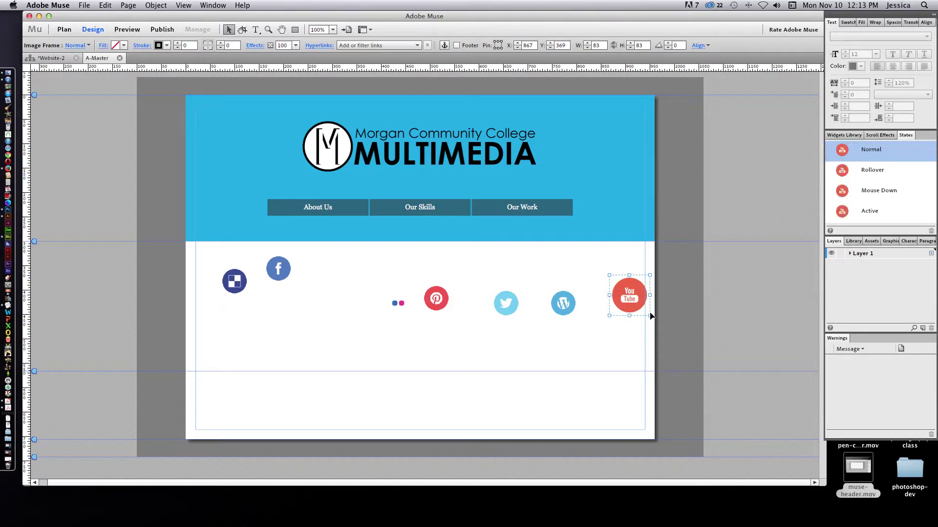
{"action": "left_click_drag", "start_coordinate": [648, 314], "coordinate": [637, 304]}
Move the Facebook icon down to the footer area with WordPress beside it
{"action": "left_click", "coordinate": [247, 291]}
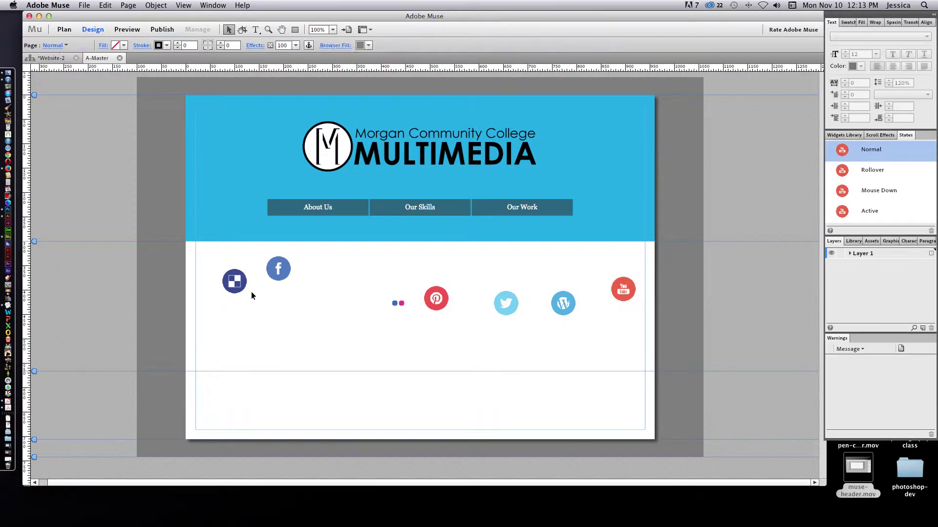
{"action": "left_click", "coordinate": [288, 269]}
{"action": "left_click_drag", "start_coordinate": [287, 270], "coordinate": [345, 394]}
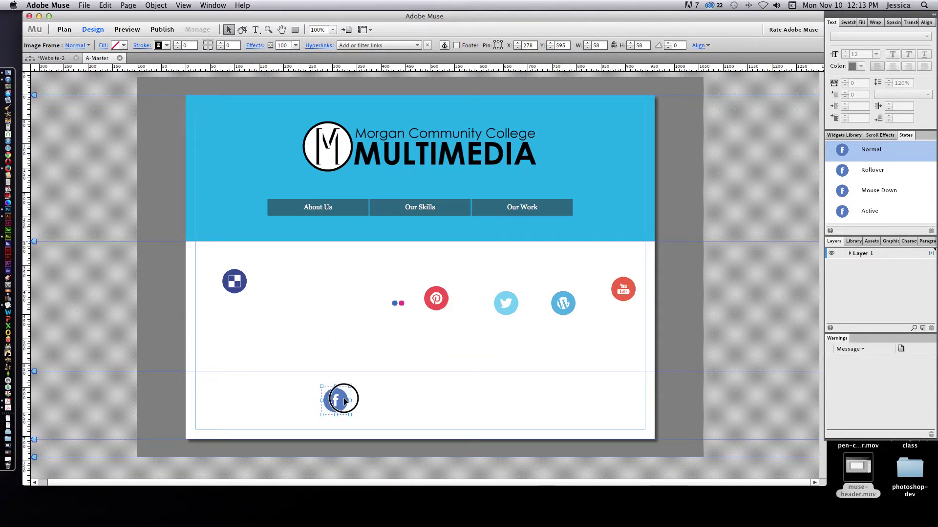
{"action": "left_click_drag", "start_coordinate": [343, 401], "coordinate": [342, 402]}
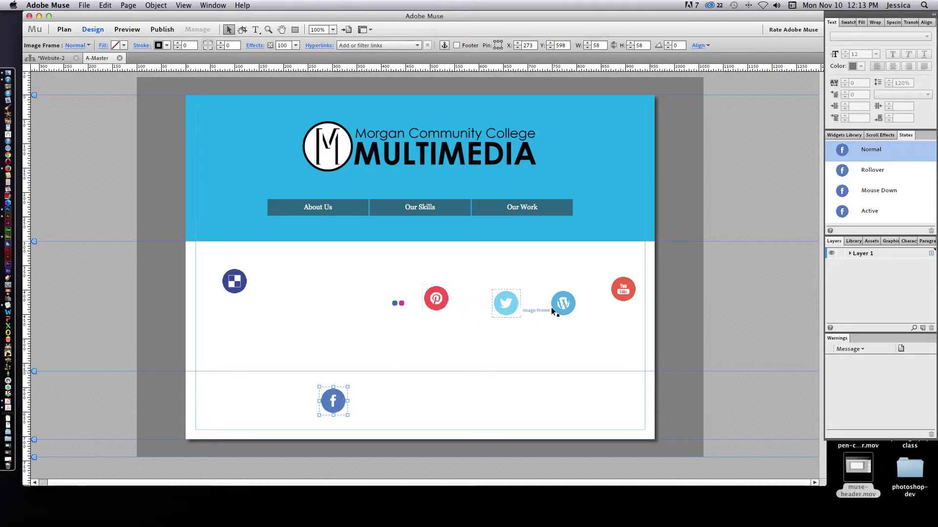
{"action": "left_click", "coordinate": [570, 311]}
{"action": "left_click_drag", "start_coordinate": [571, 310], "coordinate": [377, 401]}
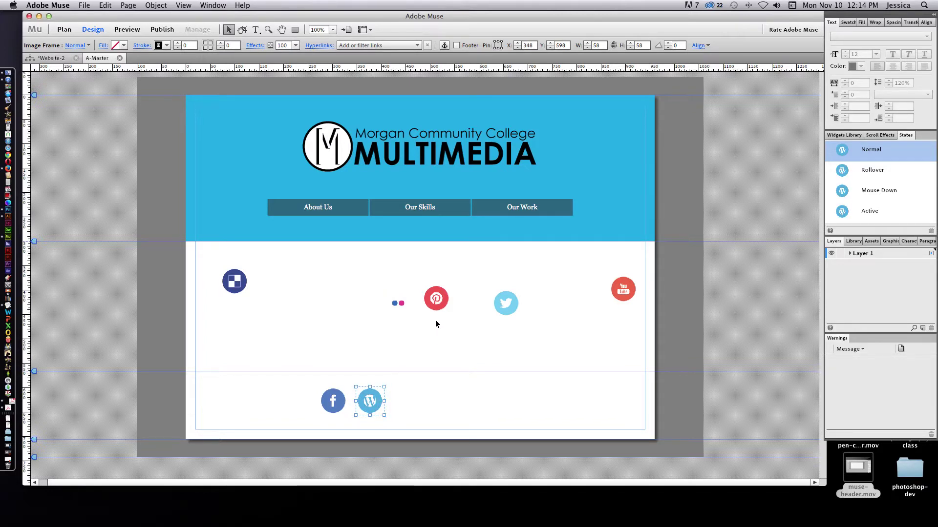
Add Pinterest, Twitter, the Delicious square, Flickr and YouTube to the same footer row
{"action": "left_click_drag", "start_coordinate": [442, 297], "coordinate": [413, 400]}
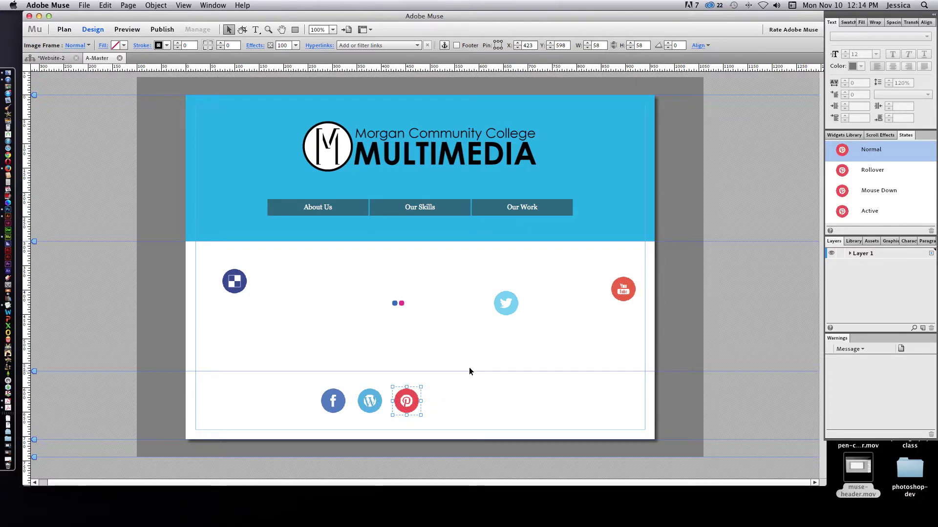
{"action": "left_click", "coordinate": [508, 304]}
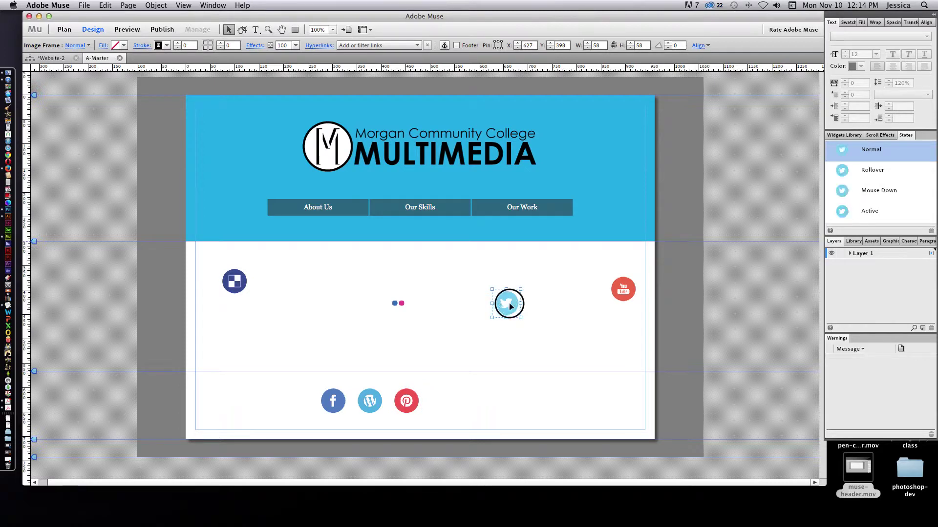
{"action": "left_click_drag", "start_coordinate": [509, 305], "coordinate": [450, 398]}
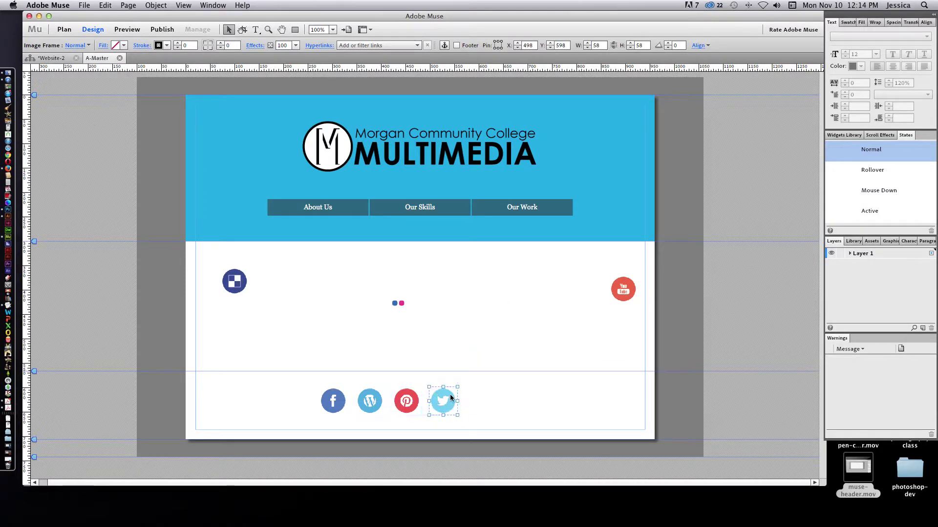
{"action": "left_click_drag", "start_coordinate": [235, 281], "coordinate": [489, 389]}
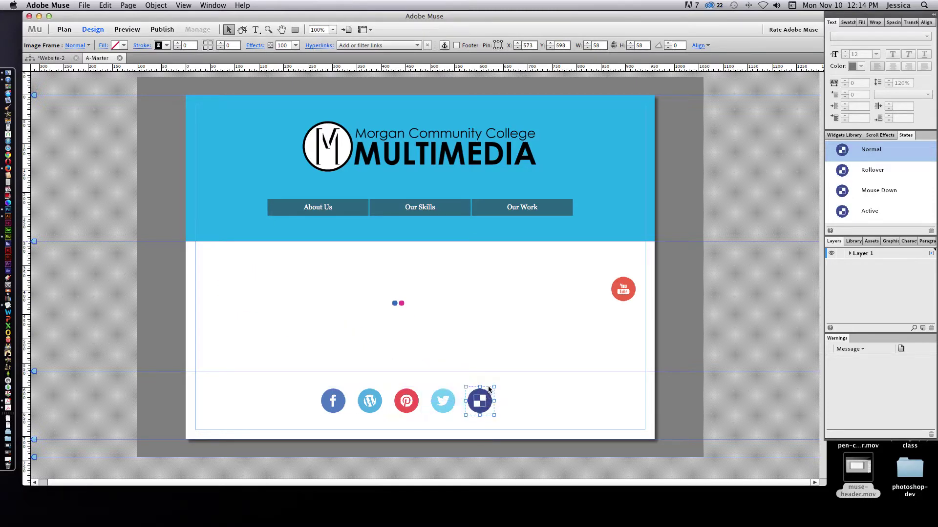
{"action": "left_click_drag", "start_coordinate": [409, 306], "coordinate": [518, 393]}
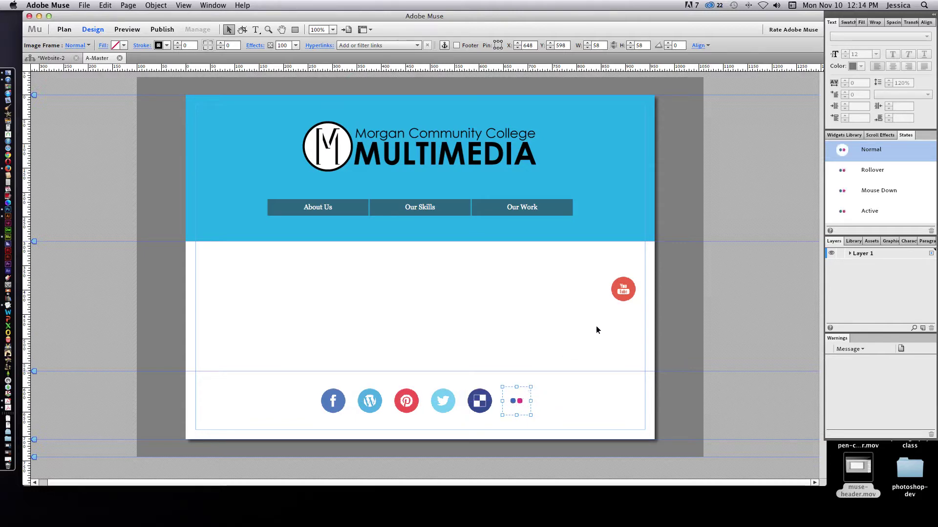
{"action": "left_click", "coordinate": [623, 293]}
{"action": "left_click_drag", "start_coordinate": [629, 283], "coordinate": [319, 404]}
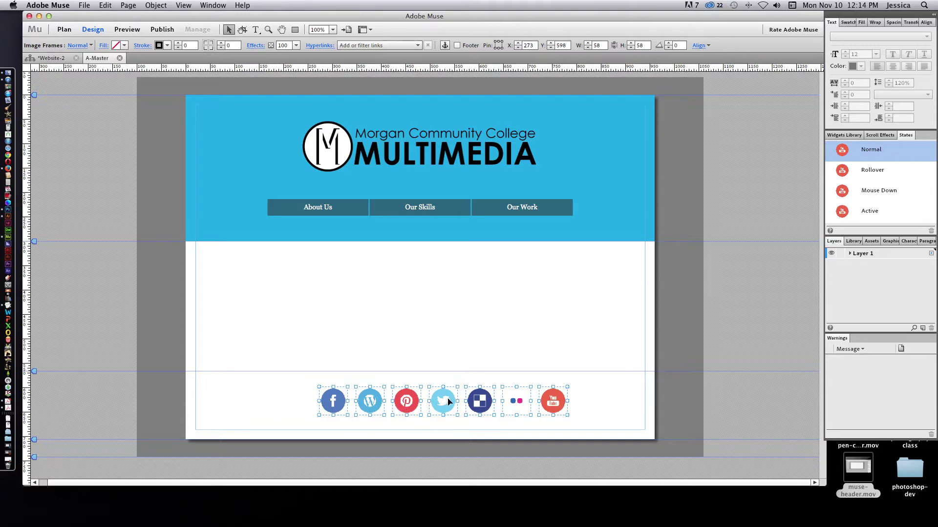
Shift the seven-icon row left to centre it and mark the icons as Footer items
{"action": "left_click_drag", "start_coordinate": [449, 401], "coordinate": [426, 392]}
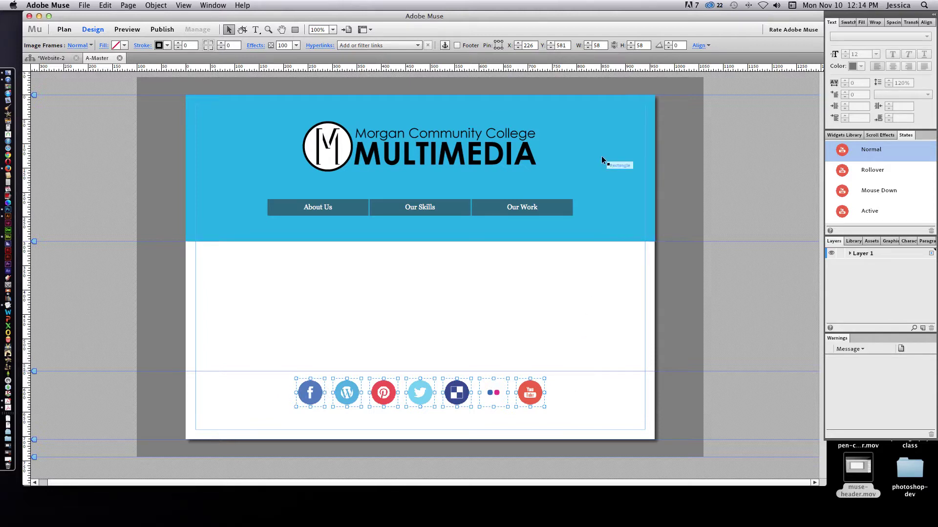
{"action": "left_click", "coordinate": [456, 46]}
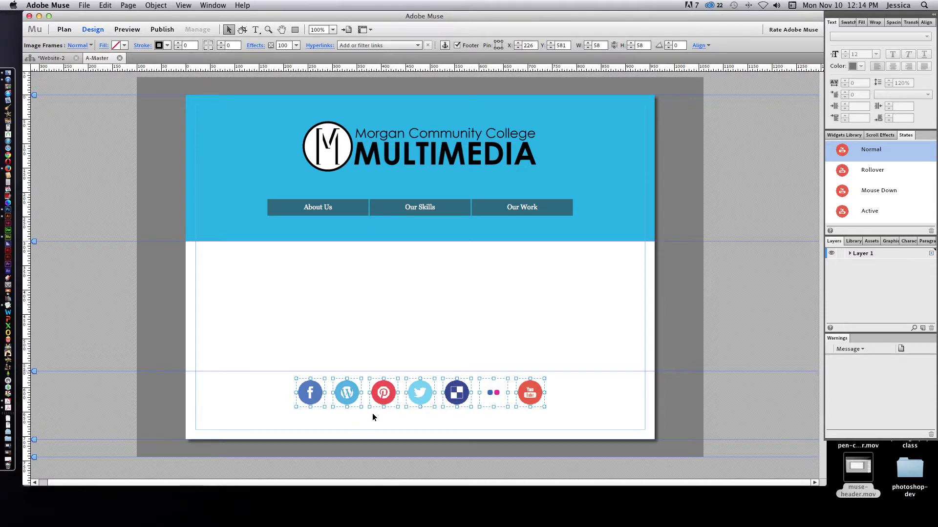
{"action": "left_click", "coordinate": [268, 343]}
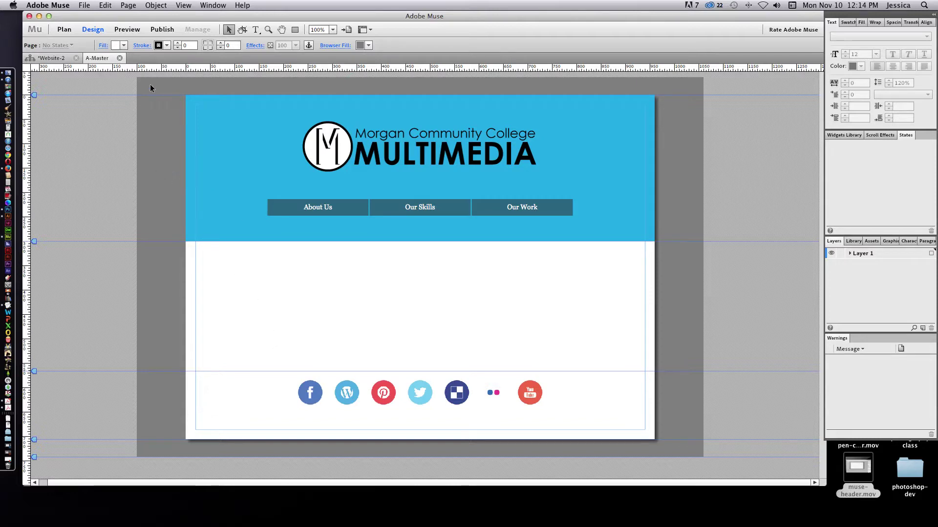
Draw a text frame below the icons and type 'Copyright © 2014 MCC Multimedia'
{"action": "left_click", "coordinate": [255, 30]}
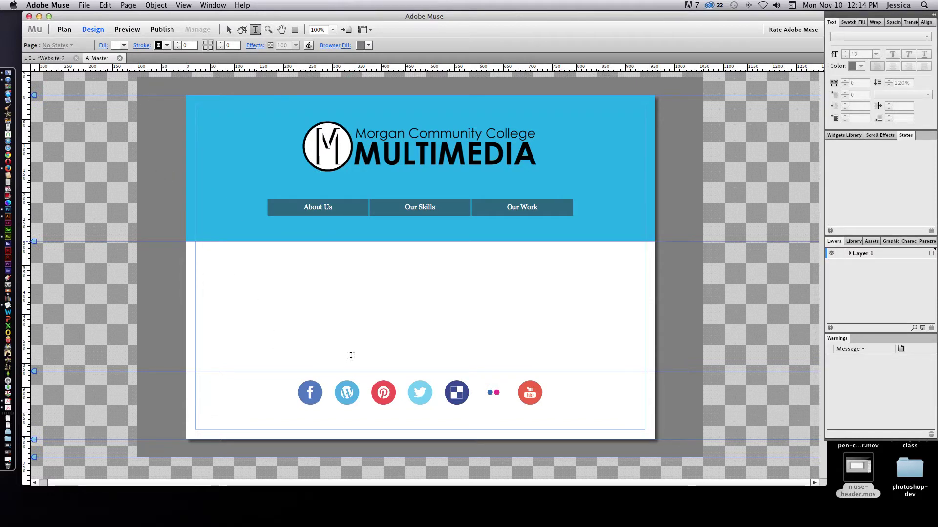
{"action": "left_click", "coordinate": [344, 423]}
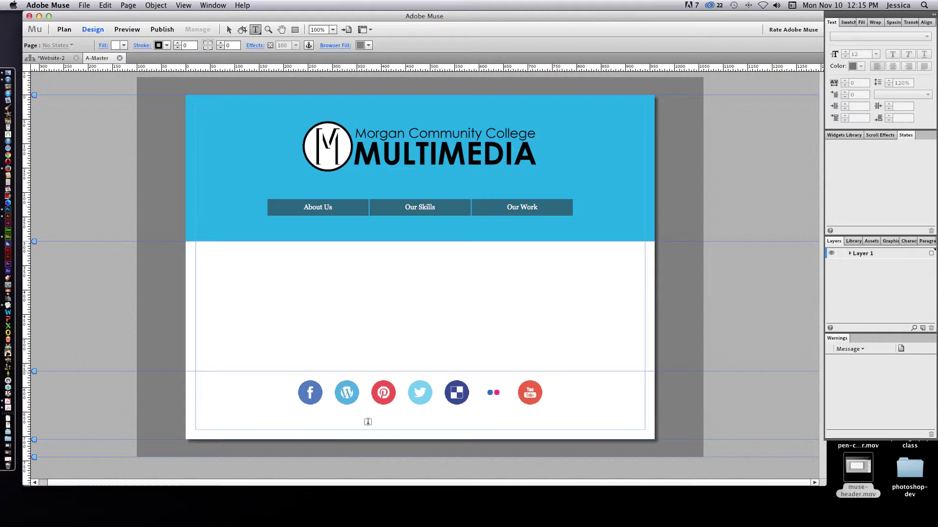
{"action": "left_click_drag", "start_coordinate": [316, 419], "coordinate": [548, 424]}
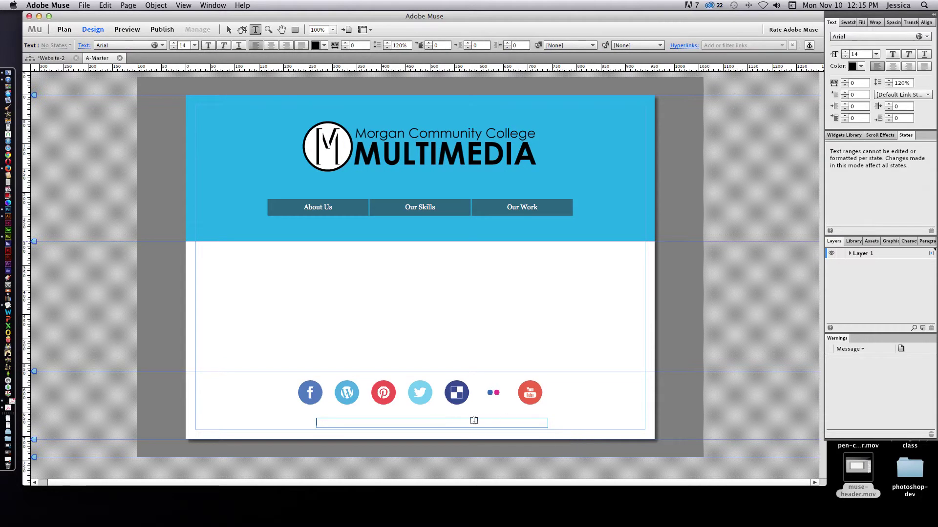
{"action": "type", "text": "Copyright ©"}
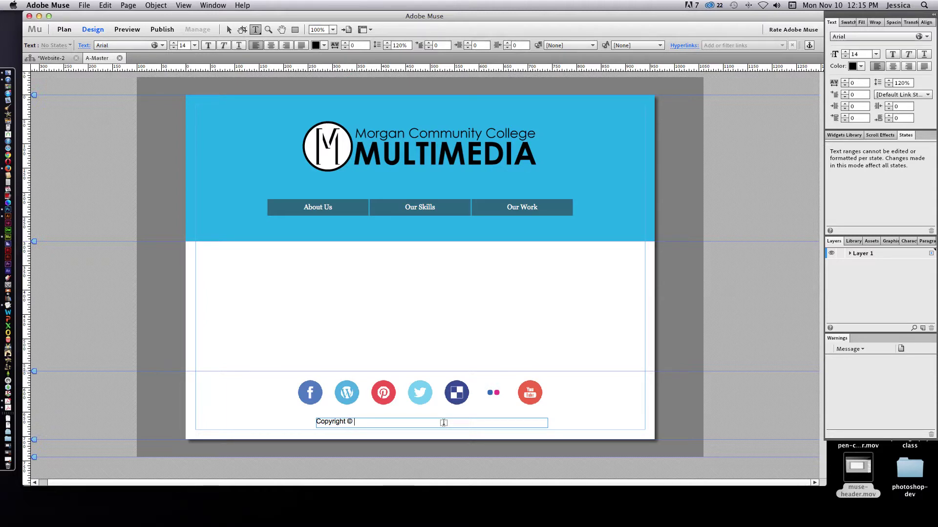
{"action": "type", "text": "2014 MCC Multimedia & Student Name"}
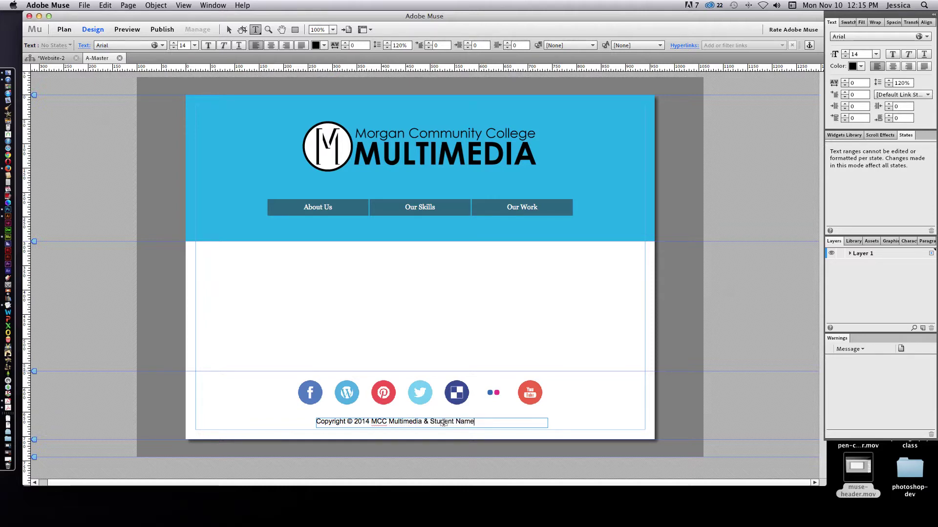
Centre the copyright line and make it 11 px white text
{"action": "triple_click", "coordinate": [443, 423]}
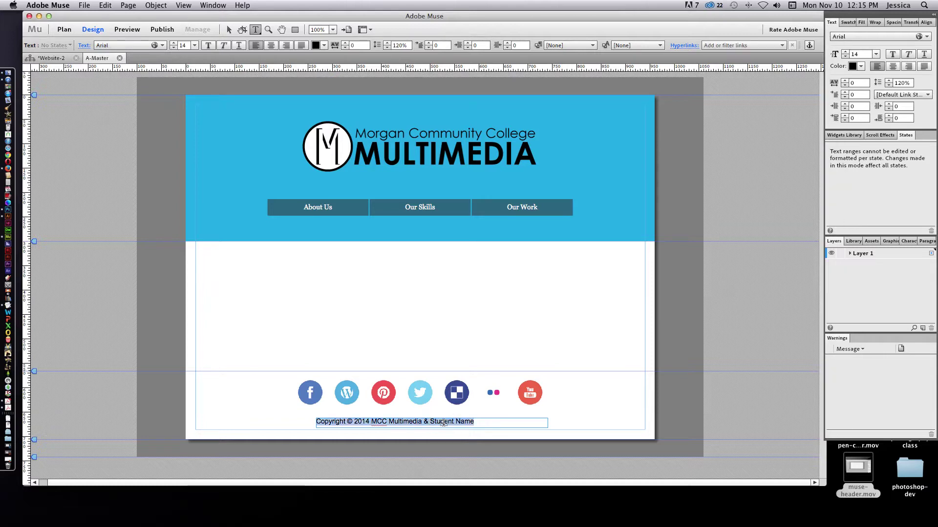
{"action": "left_click", "coordinate": [892, 66]}
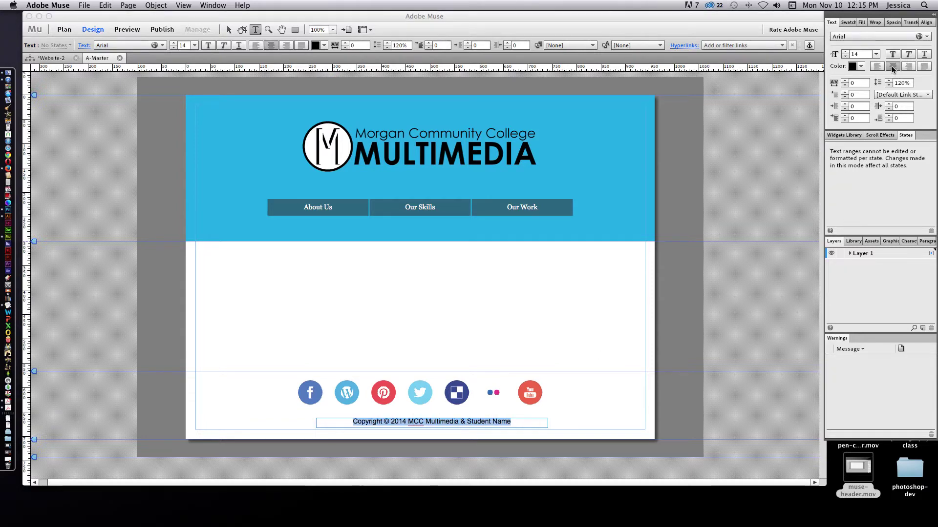
{"action": "left_click", "coordinate": [875, 53]}
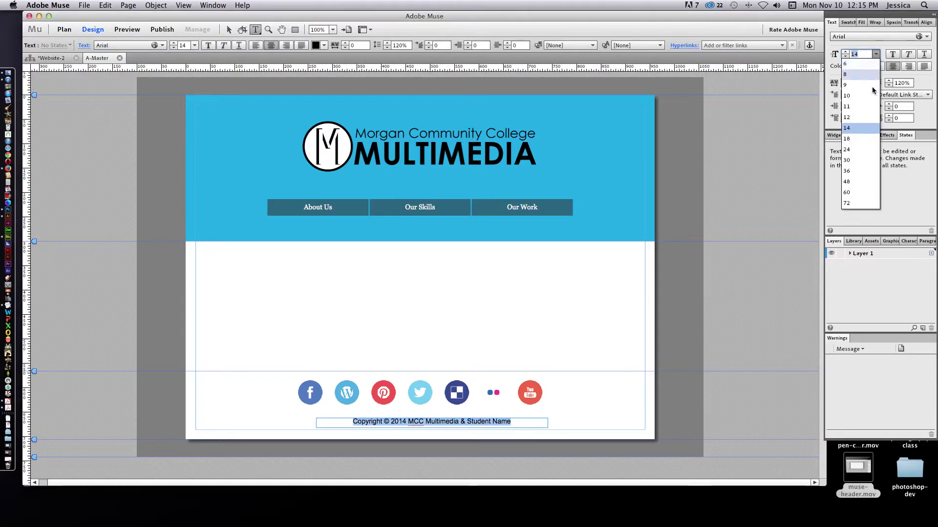
{"action": "left_click", "coordinate": [853, 106]}
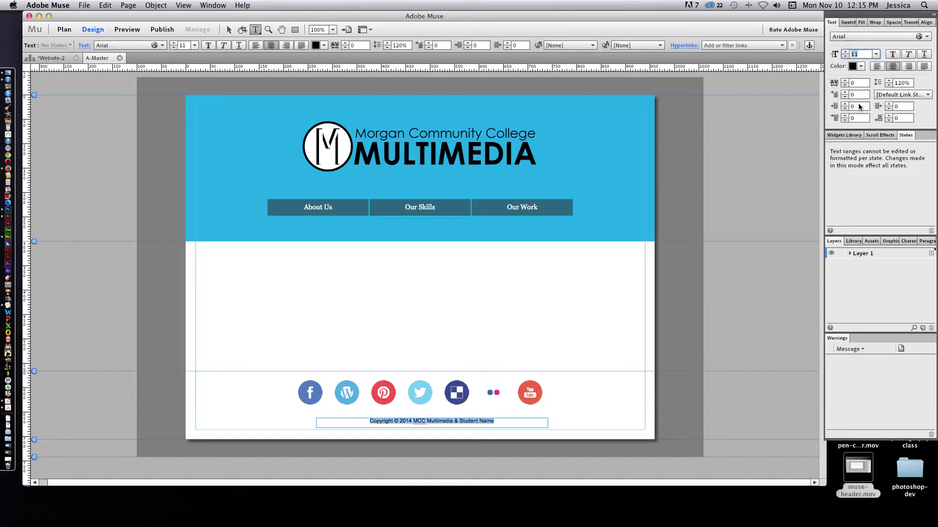
{"action": "left_click", "coordinate": [859, 67]}
{"action": "left_click", "coordinate": [768, 96]}
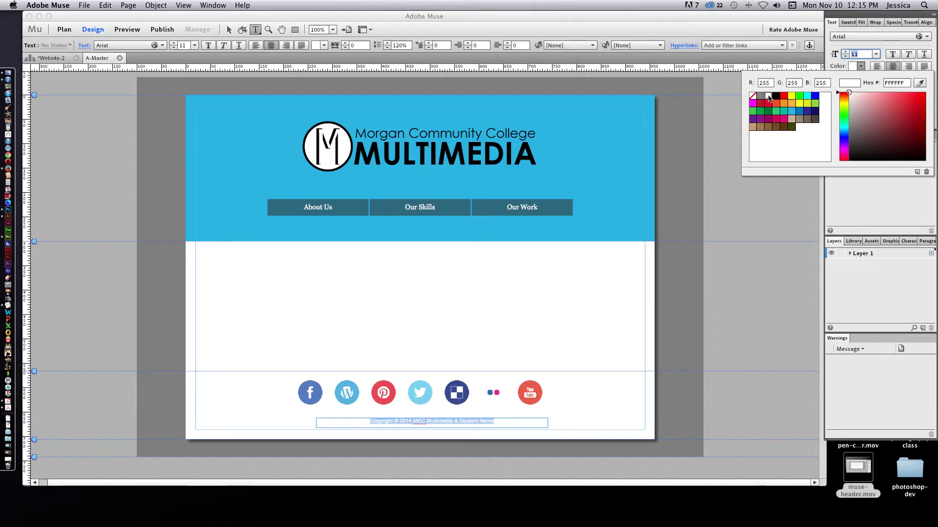
{"action": "left_click", "coordinate": [430, 415]}
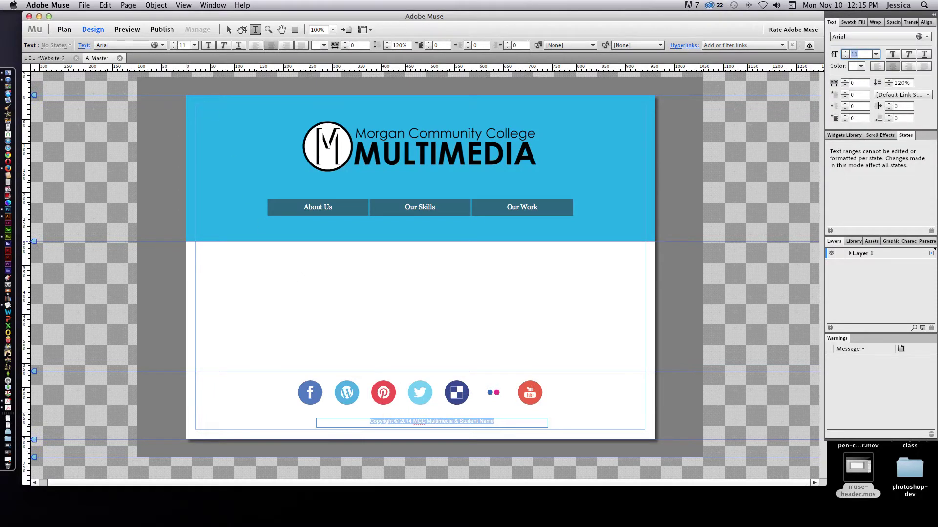
Nudge the copyright text box slightly up and to the left
{"action": "left_click", "coordinate": [230, 30]}
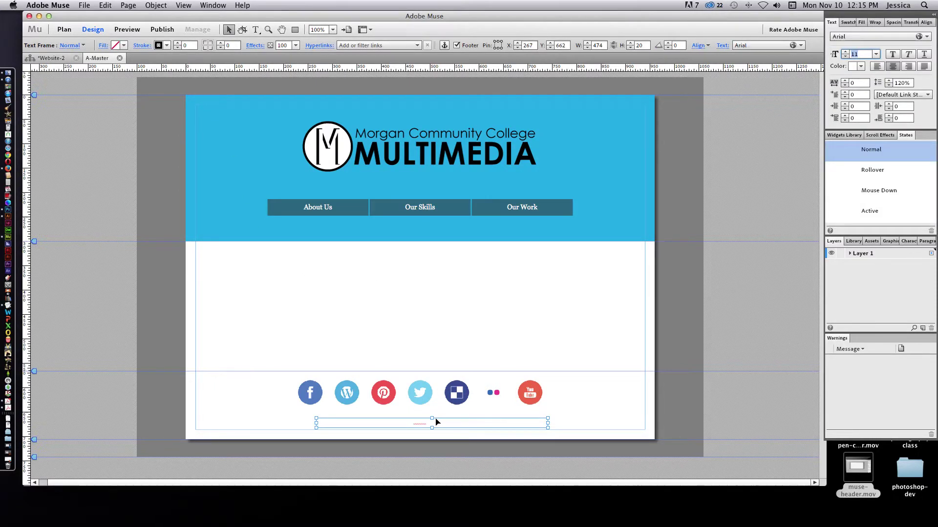
{"action": "left_click_drag", "start_coordinate": [436, 421], "coordinate": [425, 417]}
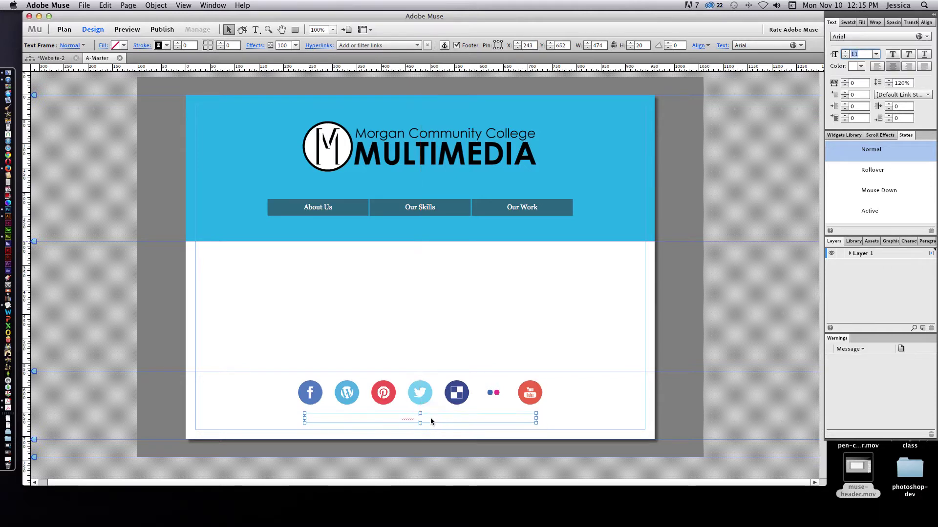
{"action": "left_click", "coordinate": [549, 418]}
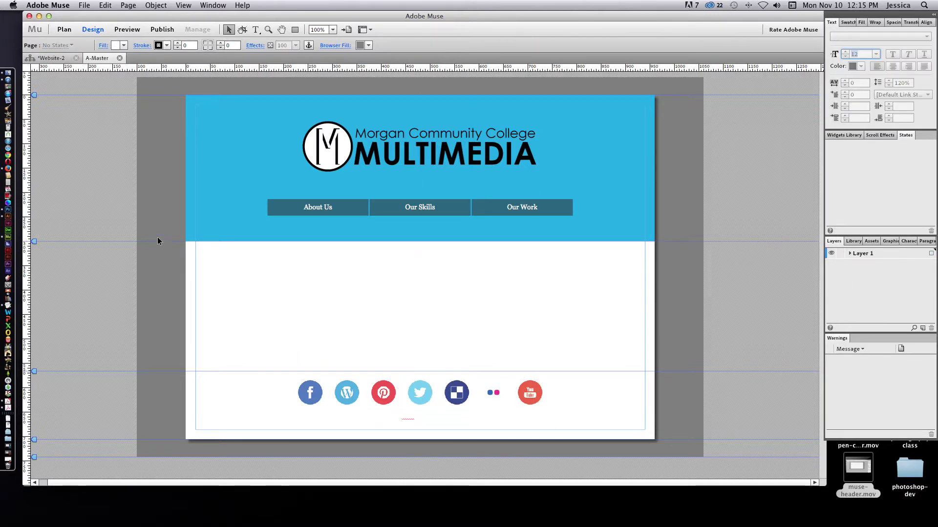
Draw a 960×140 px footer rectangle filled with the About Us button's dark teal #2D667E
{"action": "key", "text": "m"}
{"action": "left_click_drag", "start_coordinate": [186, 373], "coordinate": [654, 439]}
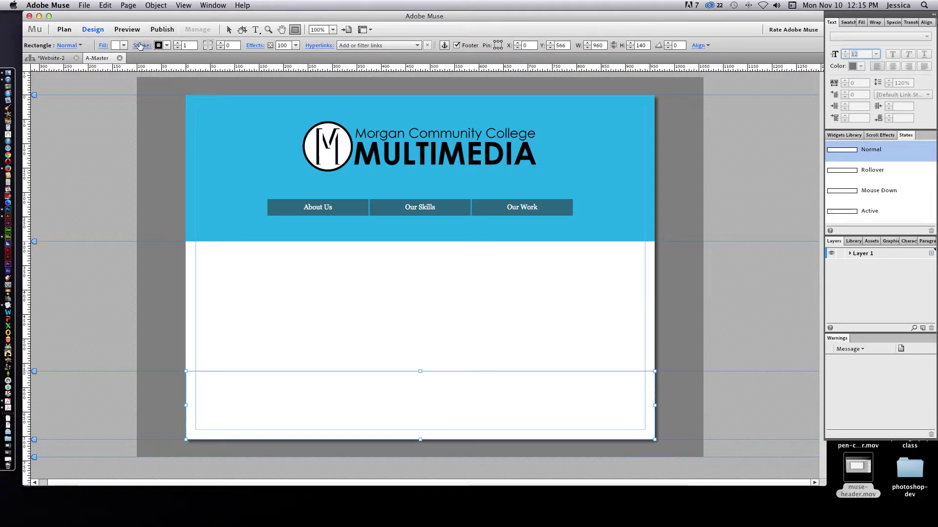
{"action": "left_click", "coordinate": [119, 45]}
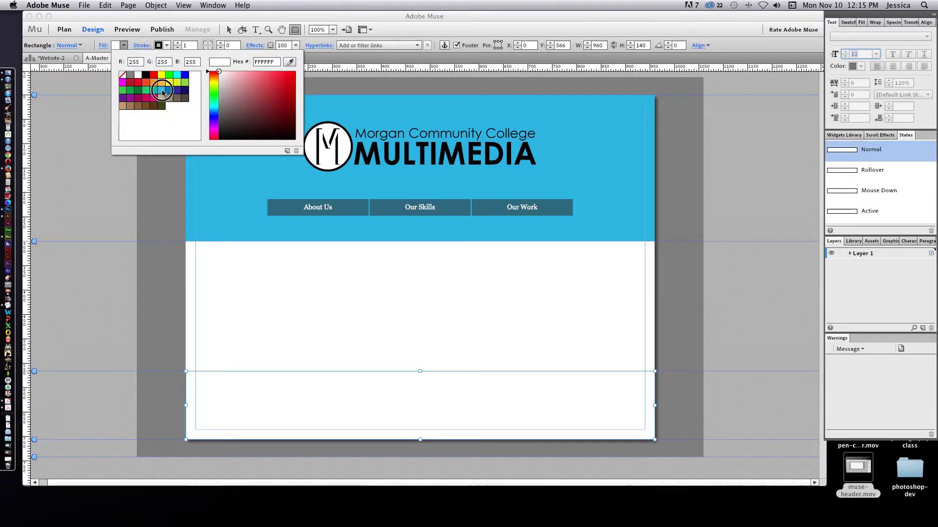
{"action": "left_click", "coordinate": [161, 90]}
{"action": "left_click_drag", "start_coordinate": [254, 116], "coordinate": [255, 113]}
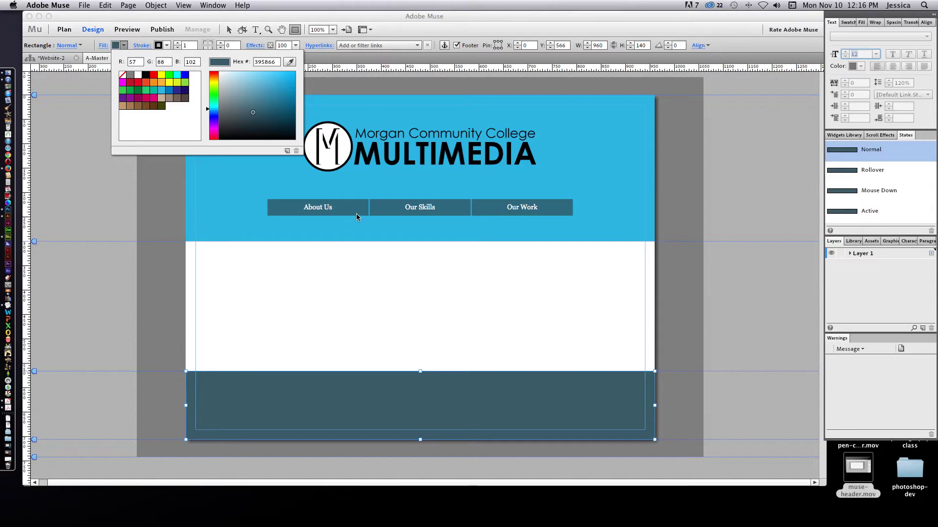
{"action": "left_click", "coordinate": [290, 62]}
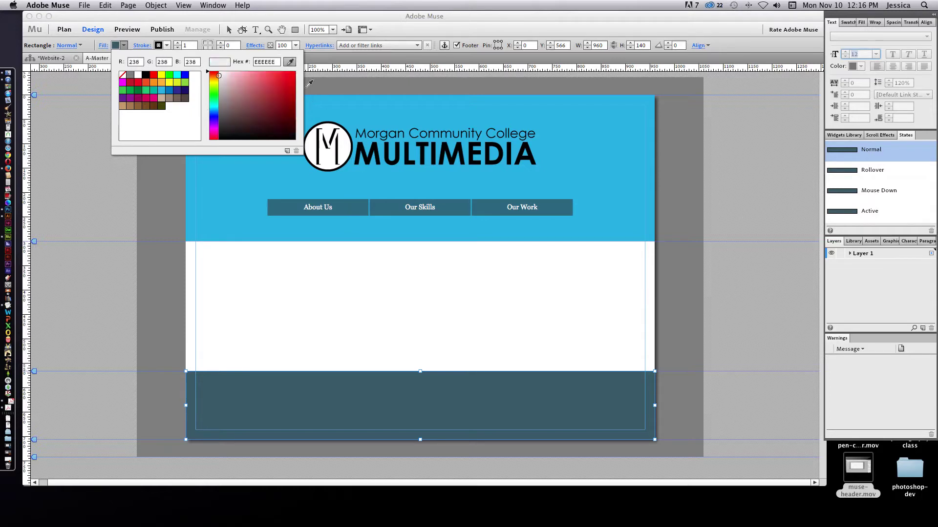
{"action": "left_click", "coordinate": [354, 207]}
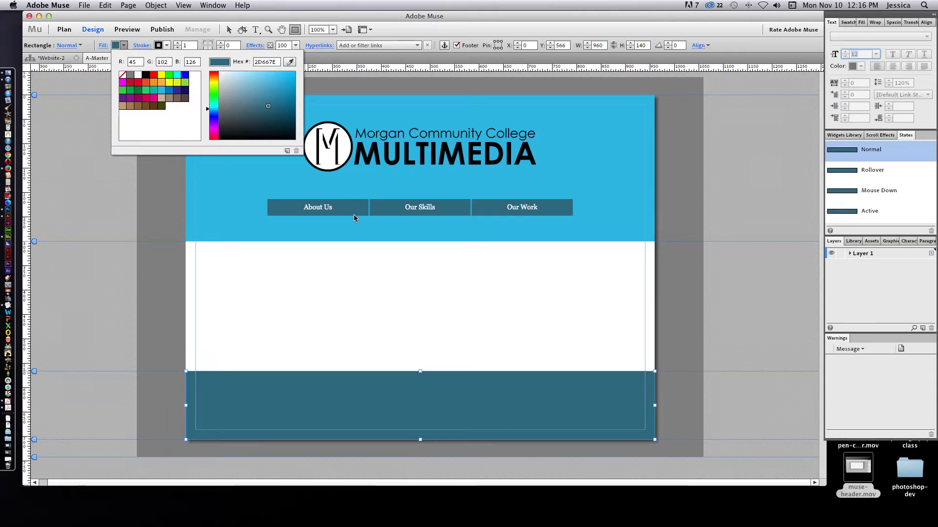
{"action": "left_click", "coordinate": [312, 265]}
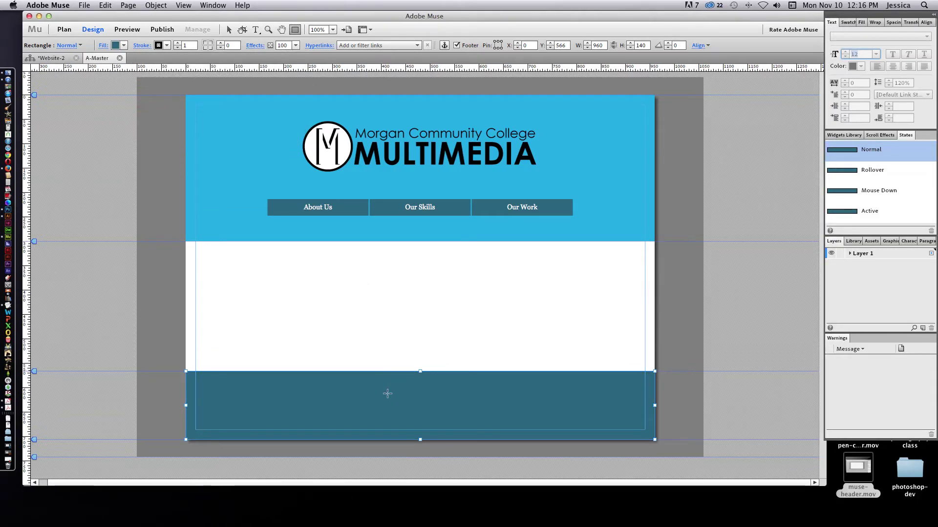
Send the teal footer rectangle to the back, so the seven social icons and copyright show above it
{"action": "key", "text": "v"}
{"action": "right_click", "coordinate": [449, 413]}
{"action": "mouse_move", "coordinate": [480, 461]}
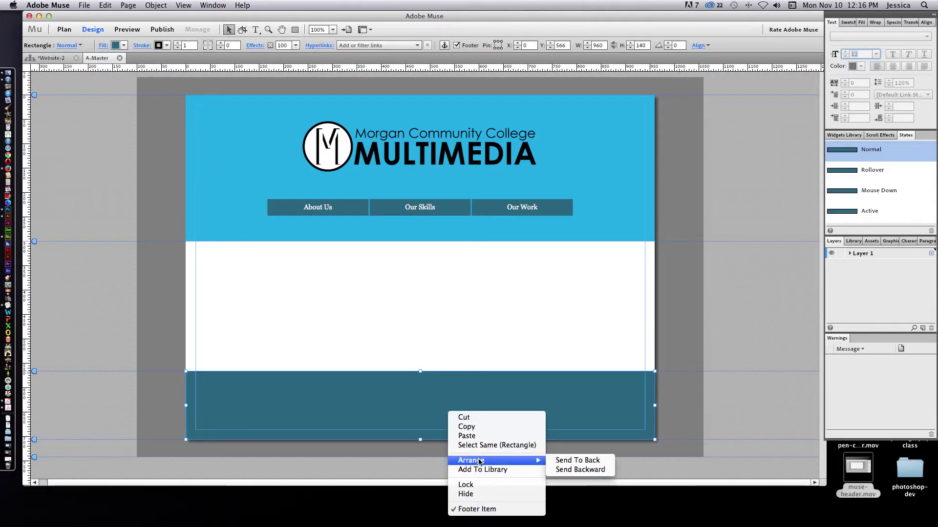
{"action": "left_click", "coordinate": [577, 460]}
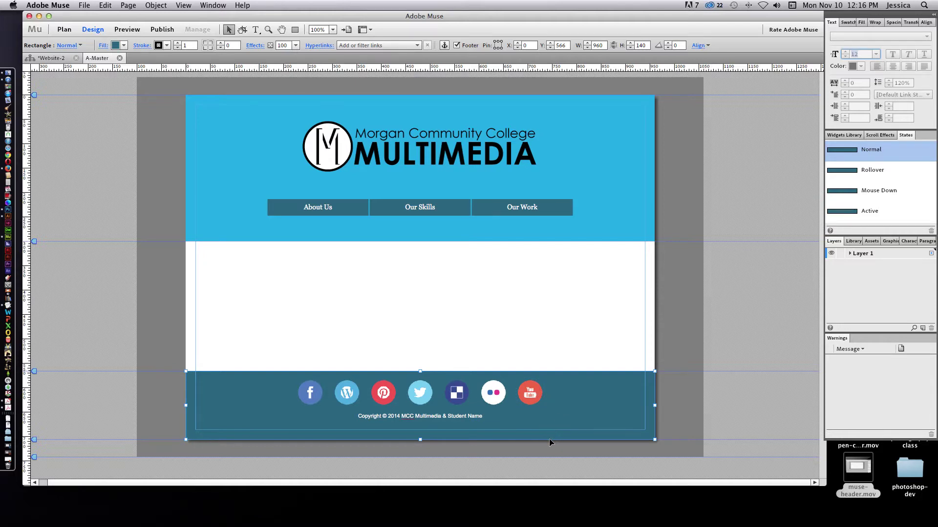
{"action": "left_click", "coordinate": [314, 394]}
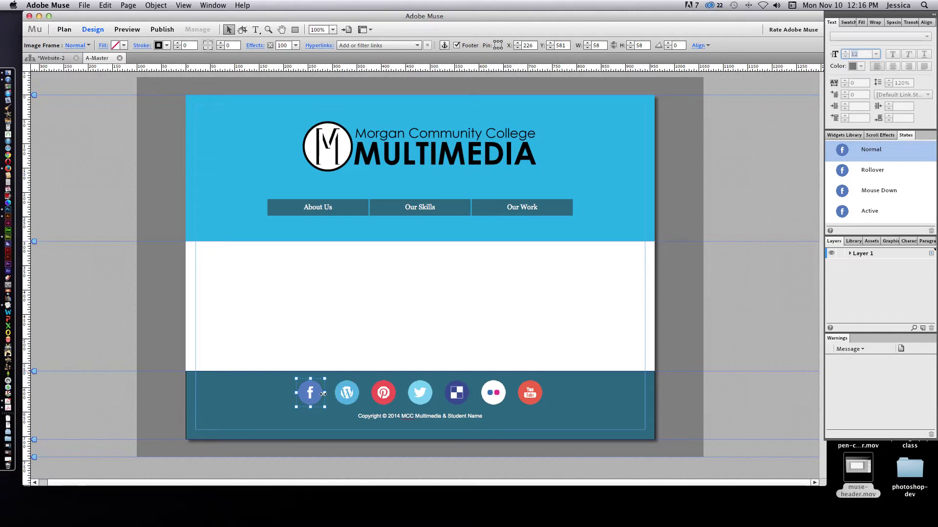
{"action": "left_click", "coordinate": [347, 393]}
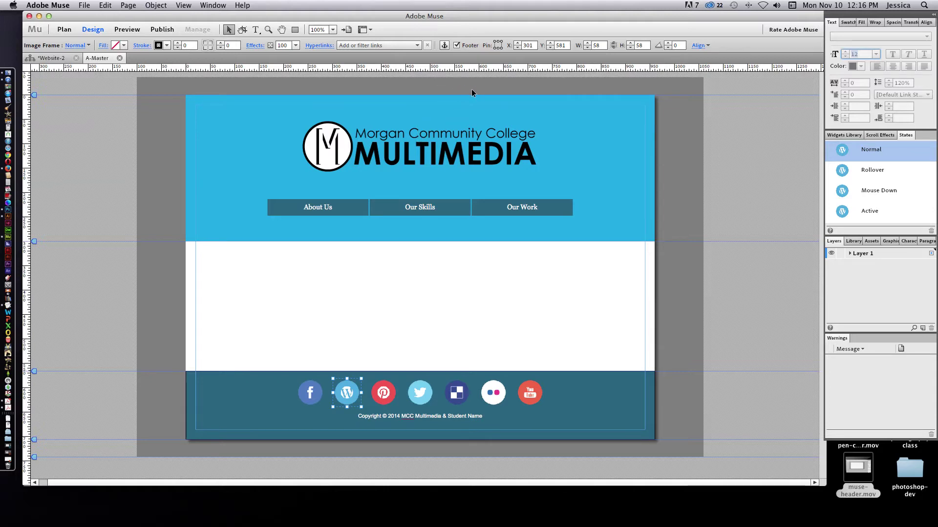
{"action": "left_click", "coordinate": [362, 45]}
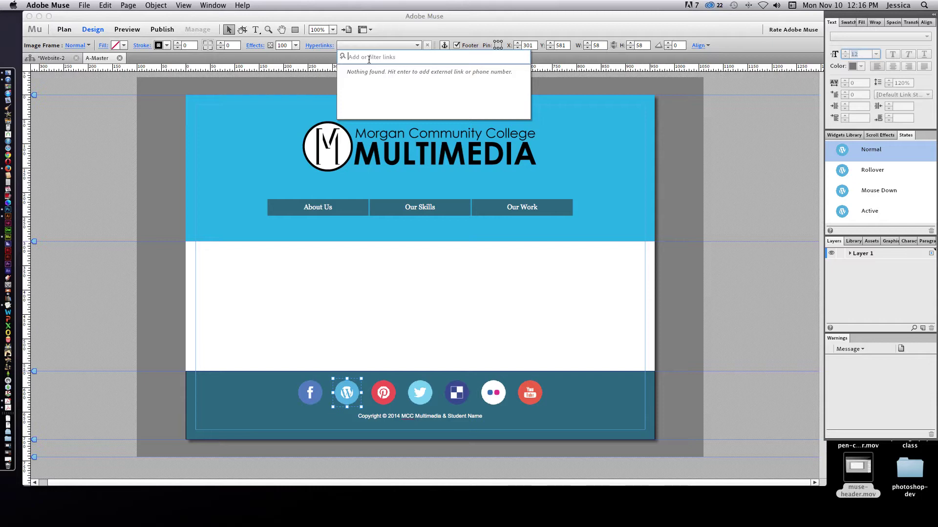
{"action": "type", "text": "http://www.multimediamcc..."}
{"action": "key", "text": "Return"}
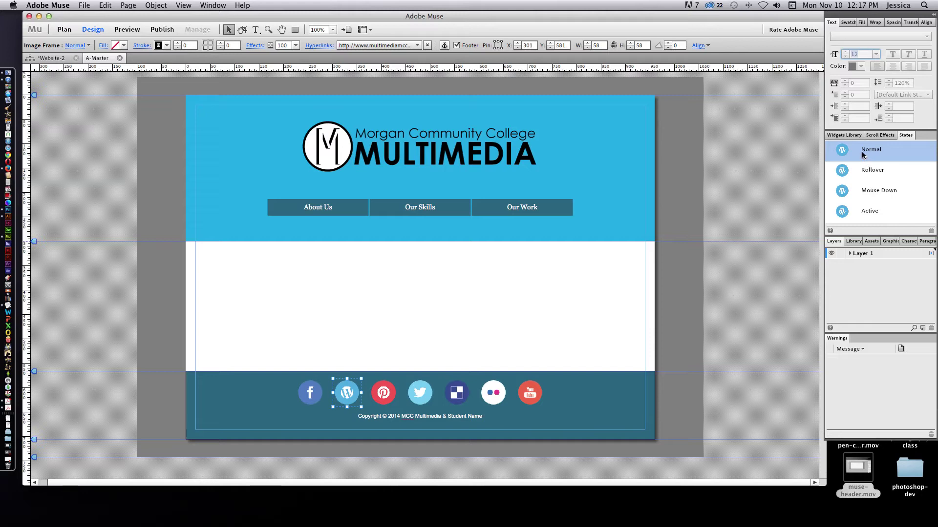
Turn on a glow effect for the WordPress icon's Rollover state
{"action": "left_click", "coordinate": [842, 171]}
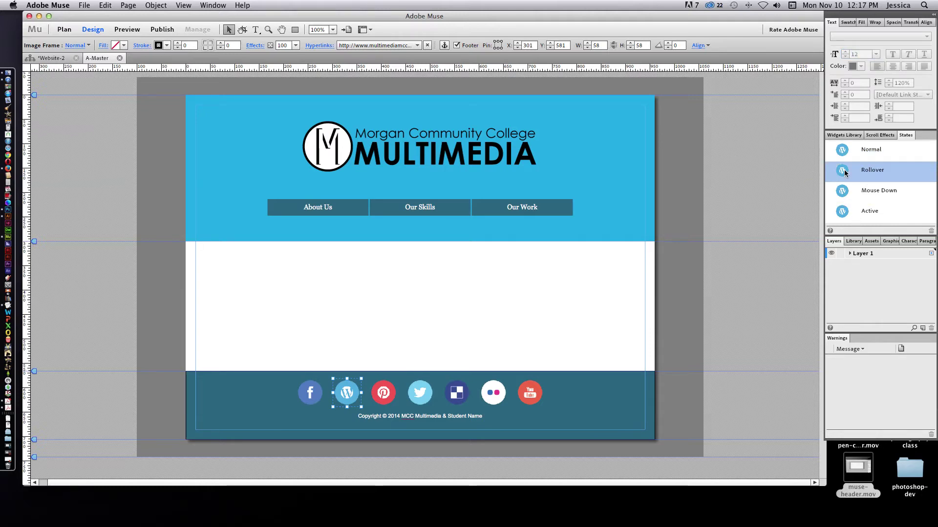
{"action": "left_click", "coordinate": [259, 46]}
{"action": "left_click", "coordinate": [299, 64]}
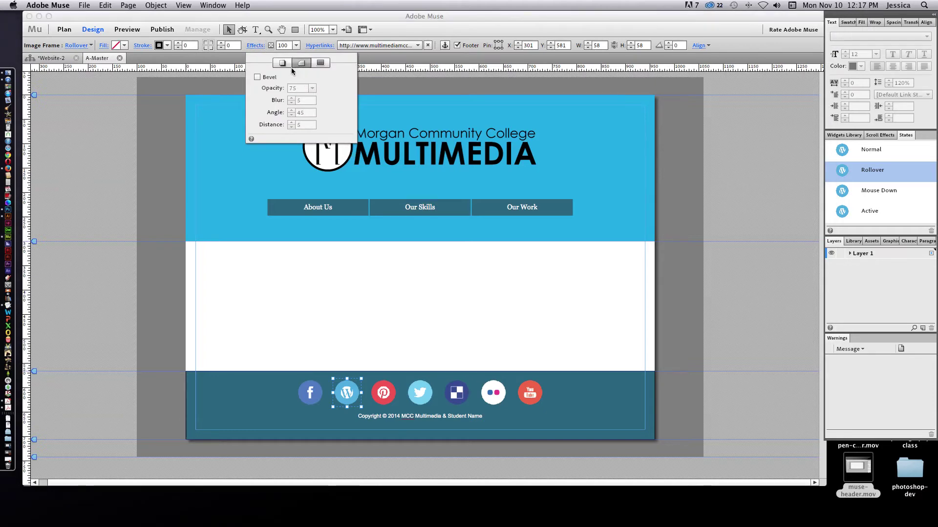
{"action": "left_click", "coordinate": [321, 63]}
{"action": "left_click", "coordinate": [259, 78]}
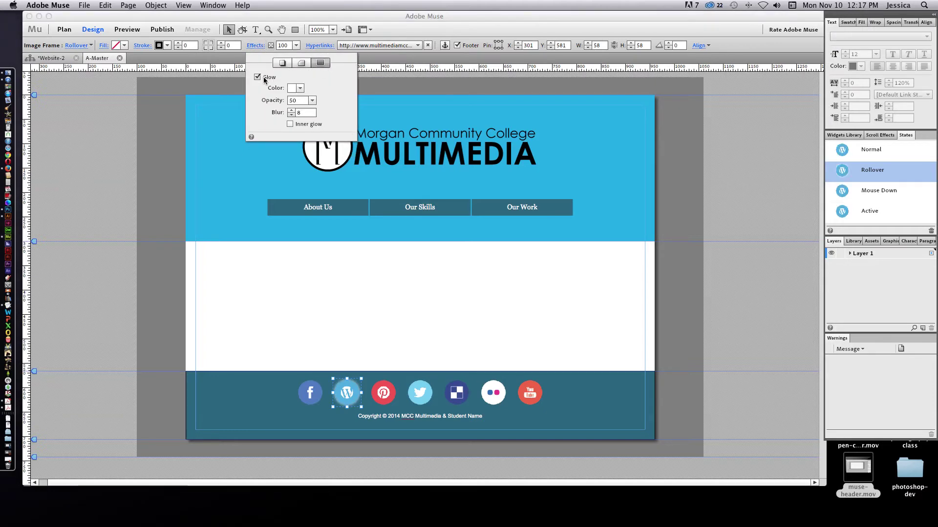
Give the Mouse Down state a magenta glow at 85% opacity with blur 12
{"action": "left_click", "coordinate": [860, 190]}
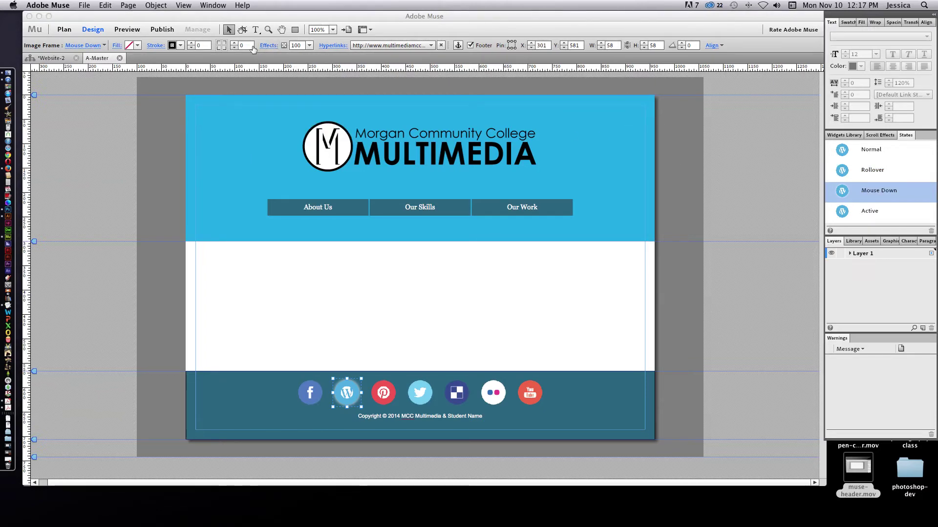
{"action": "left_click", "coordinate": [269, 45]}
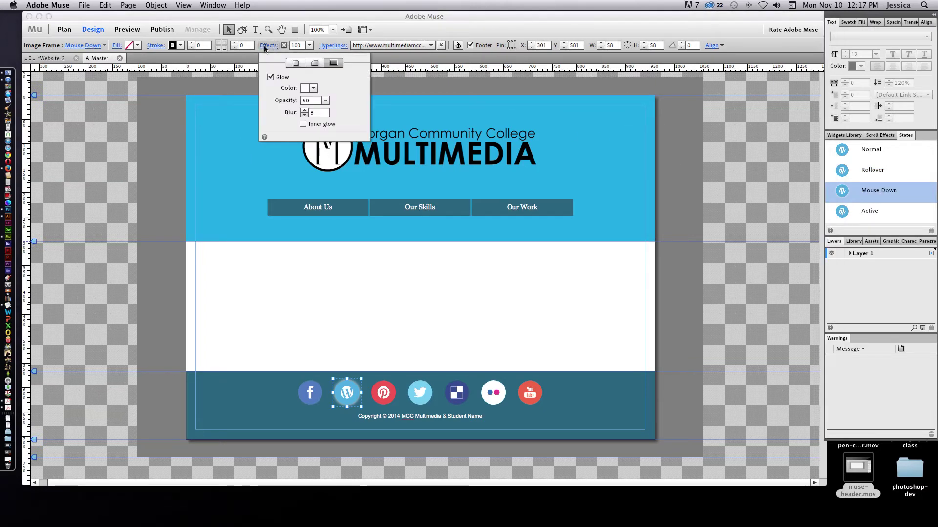
{"action": "left_click", "coordinate": [313, 89]}
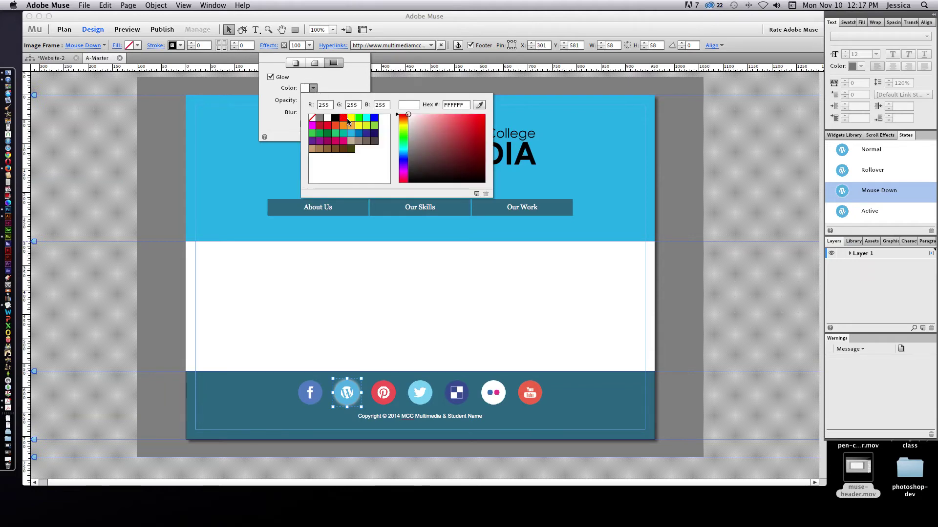
{"action": "left_click", "coordinate": [360, 126]}
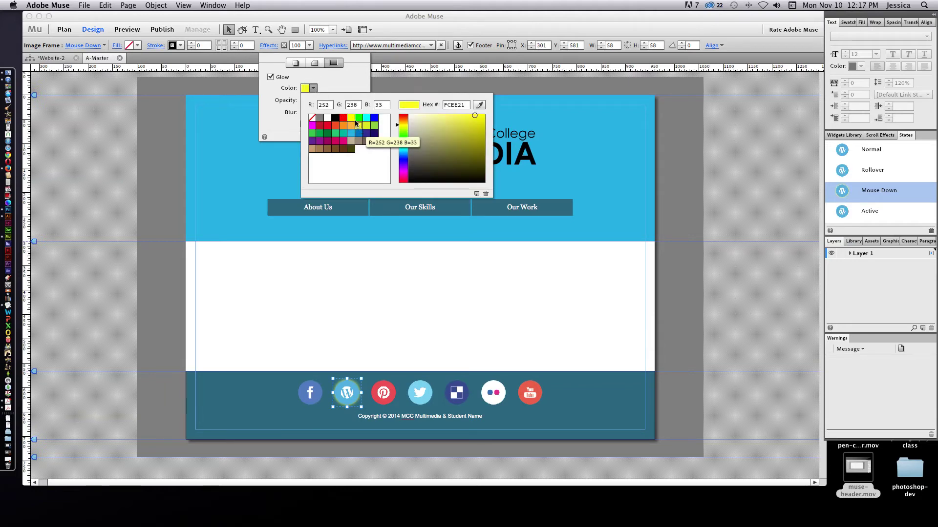
{"action": "left_click", "coordinate": [344, 125]}
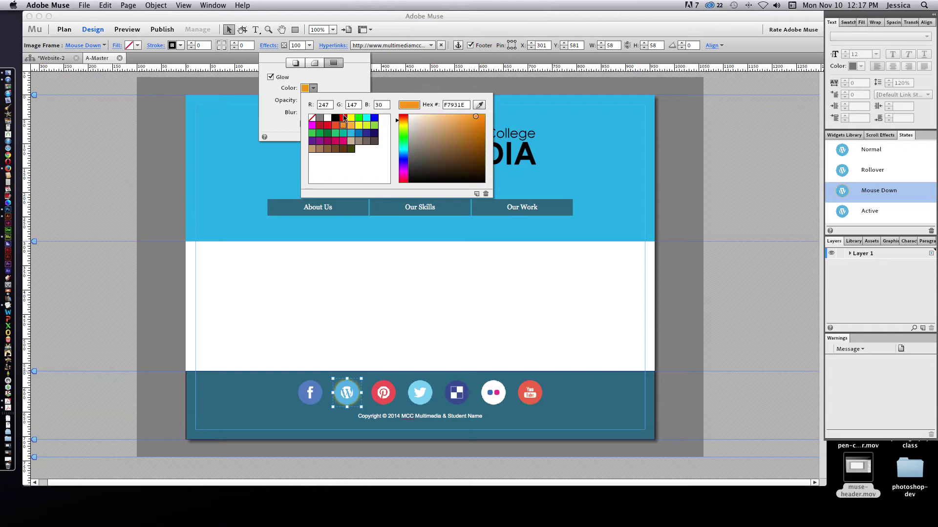
{"action": "left_click", "coordinate": [343, 142]}
{"action": "left_click", "coordinate": [335, 84]}
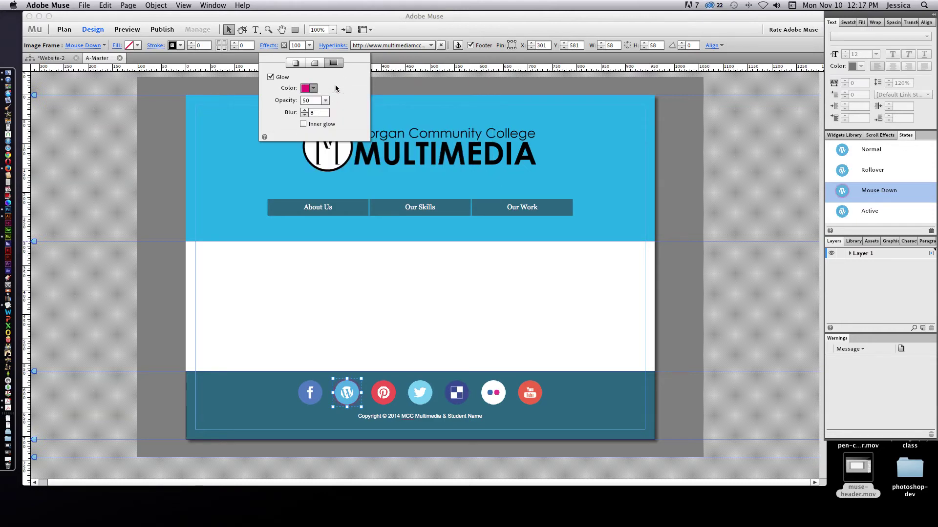
{"action": "left_click_drag", "start_coordinate": [328, 112], "coordinate": [344, 112]}
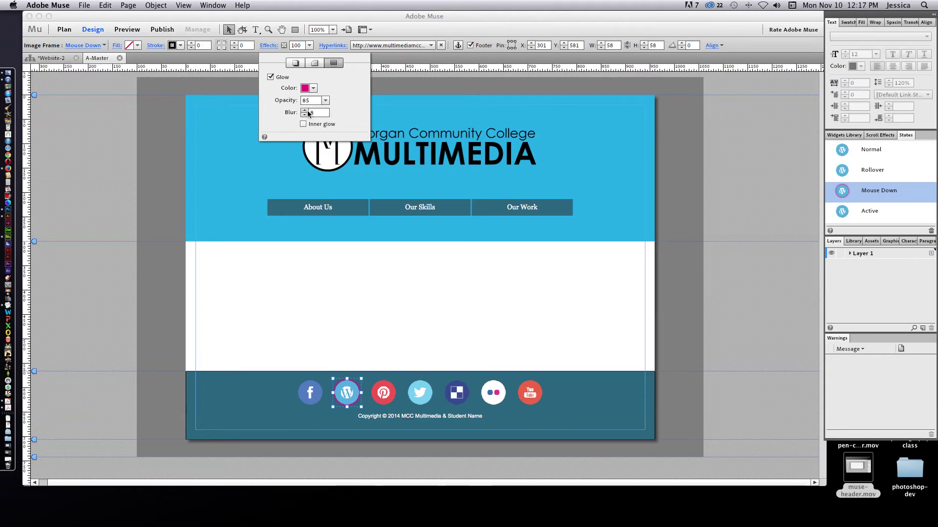
{"action": "left_click", "coordinate": [304, 111]}
Deselect the WordPress icon and preview the master page
{"action": "left_click", "coordinate": [397, 314]}
{"action": "left_click", "coordinate": [398, 314]}
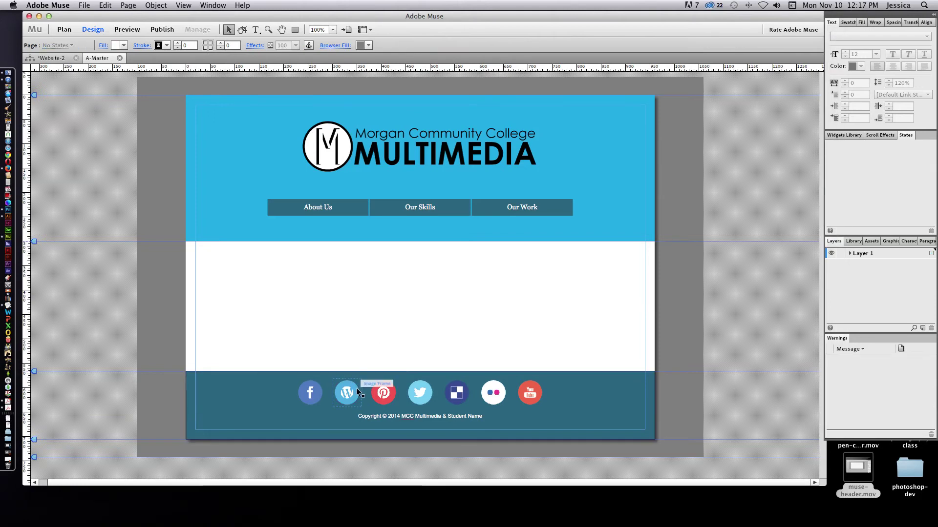
{"action": "left_click", "coordinate": [127, 30]}
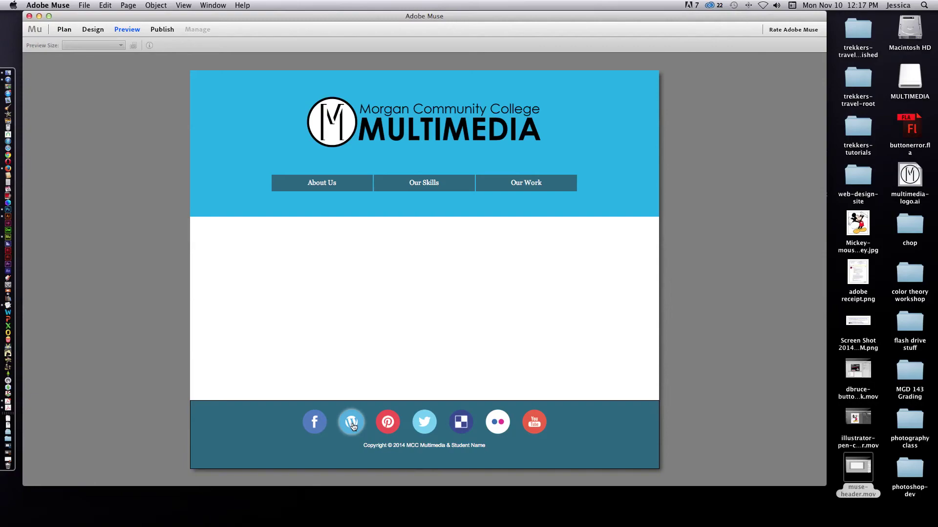
Press the WordPress icon in preview to check its glow and open the MCC Multimedia site
{"action": "left_click", "coordinate": [353, 420]}
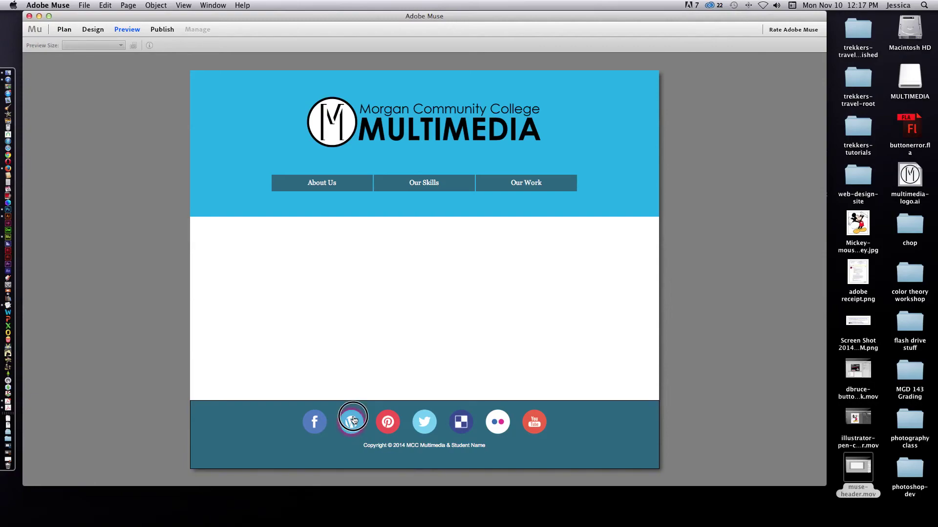
{"action": "left_click", "coordinate": [351, 434]}
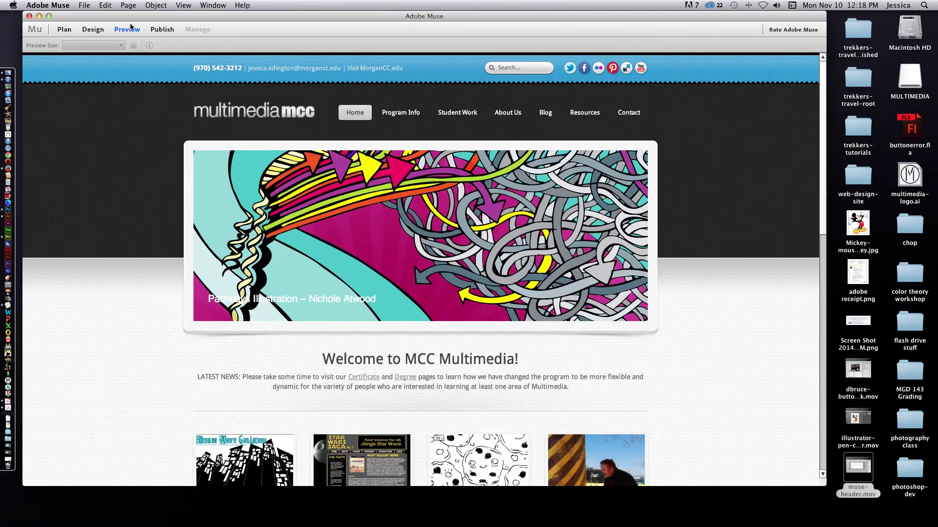
Return to Design mode and open Plan view showing the Home page on A-Master
{"action": "left_click", "coordinate": [95, 30]}
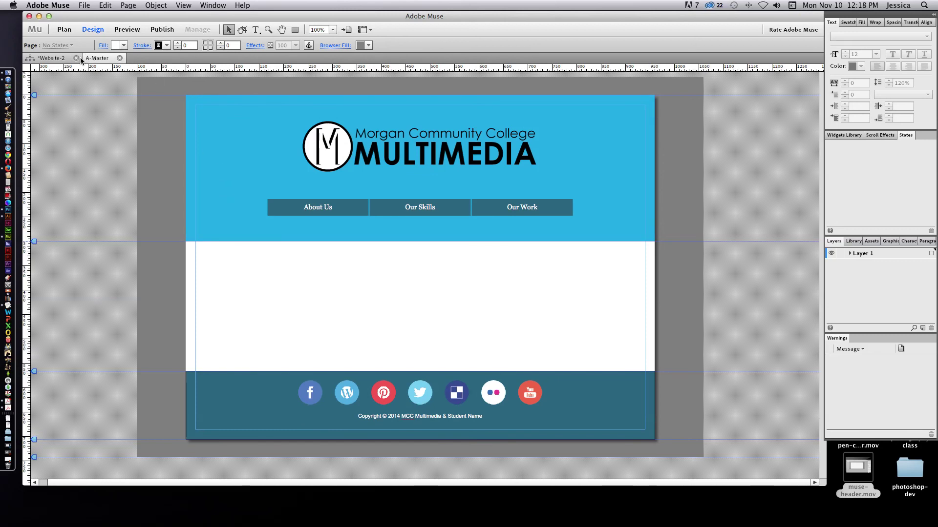
{"action": "left_click", "coordinate": [63, 58]}
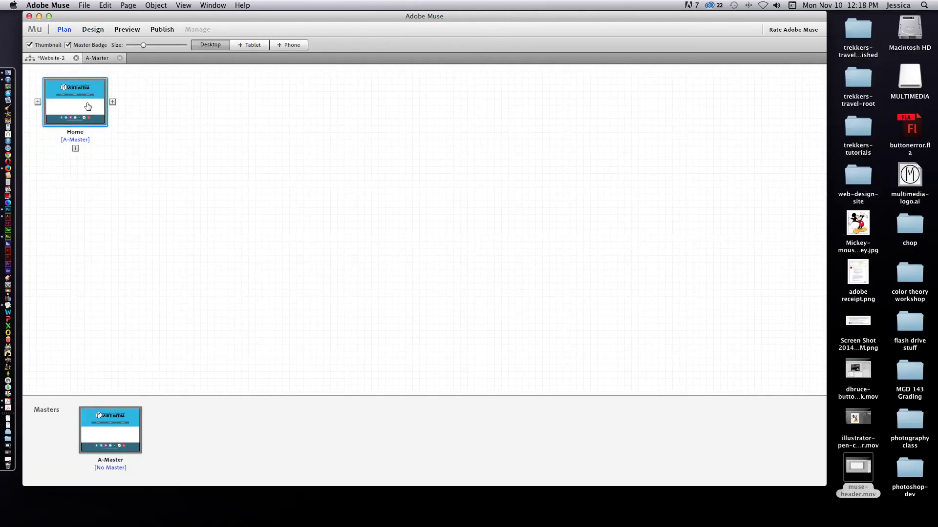